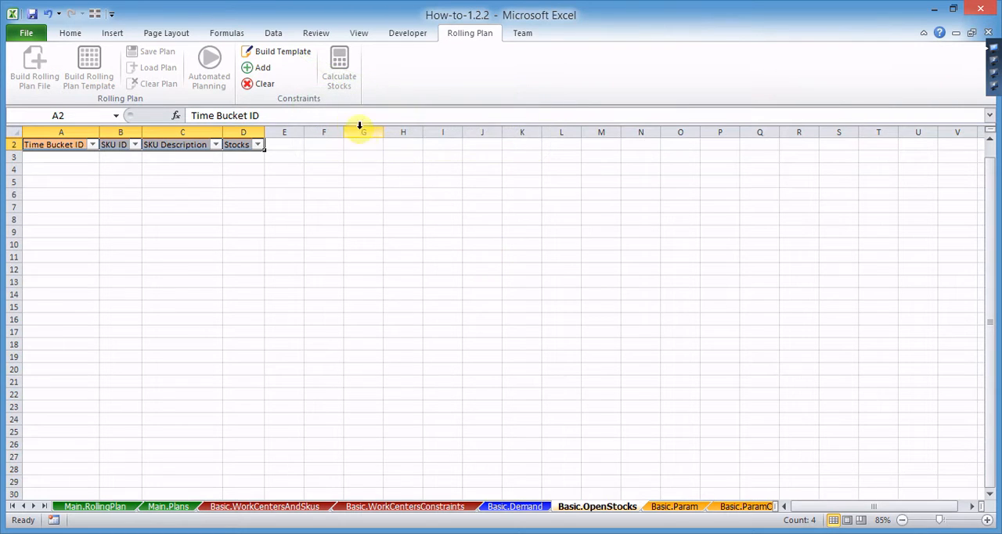
Step: Rebuild the header row of the Basic.OpenStocks template, accepting the data deletion and cancelling the bucket settings
click(290, 54)
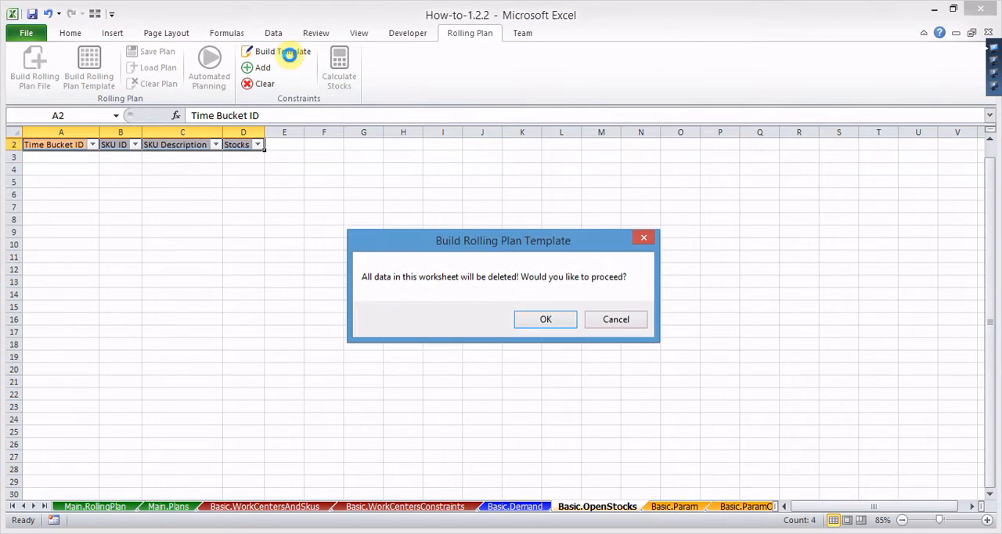
click(538, 320)
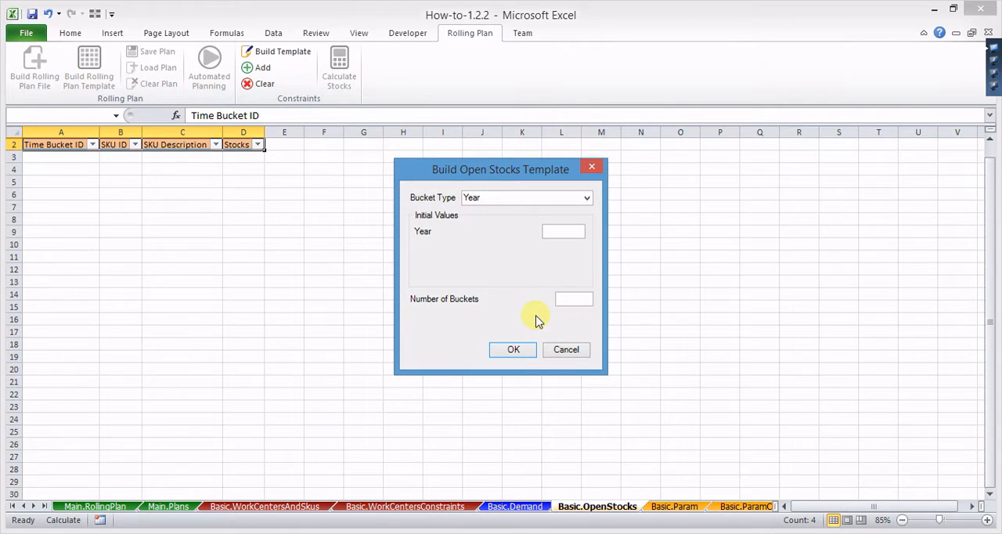
click(567, 349)
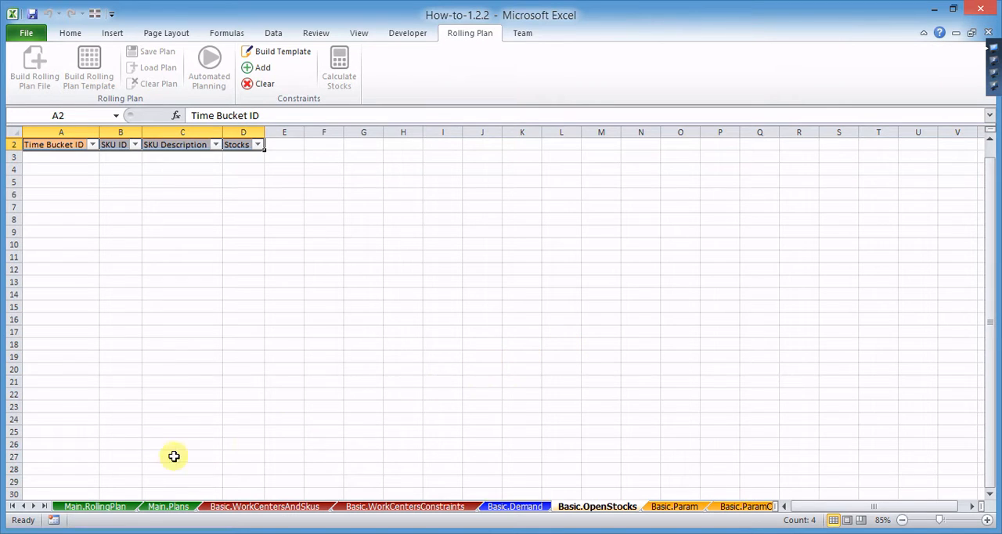
Step: Filter the Worksheets column of the Dictionary sheet to show only the Basic.OpenStocks entries
click(46, 507)
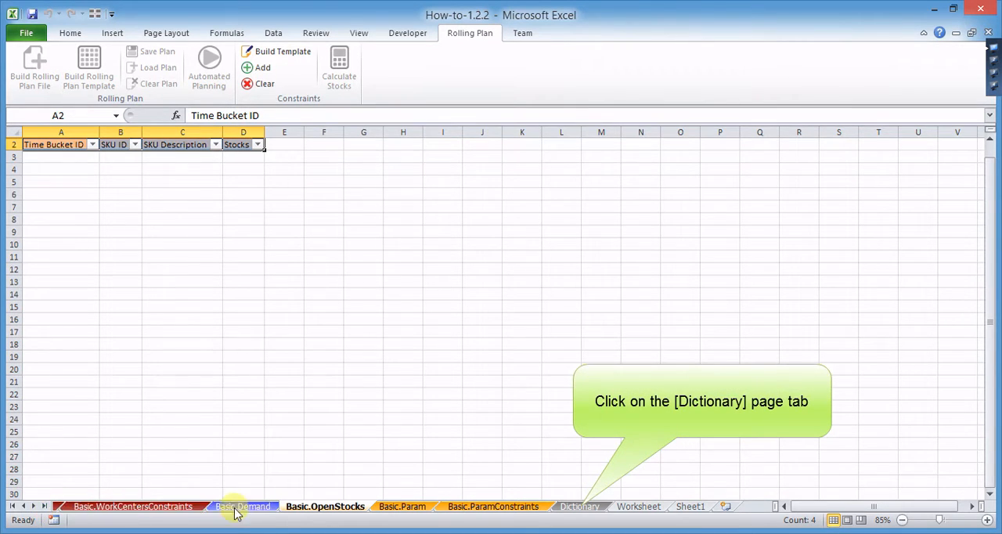
click(579, 507)
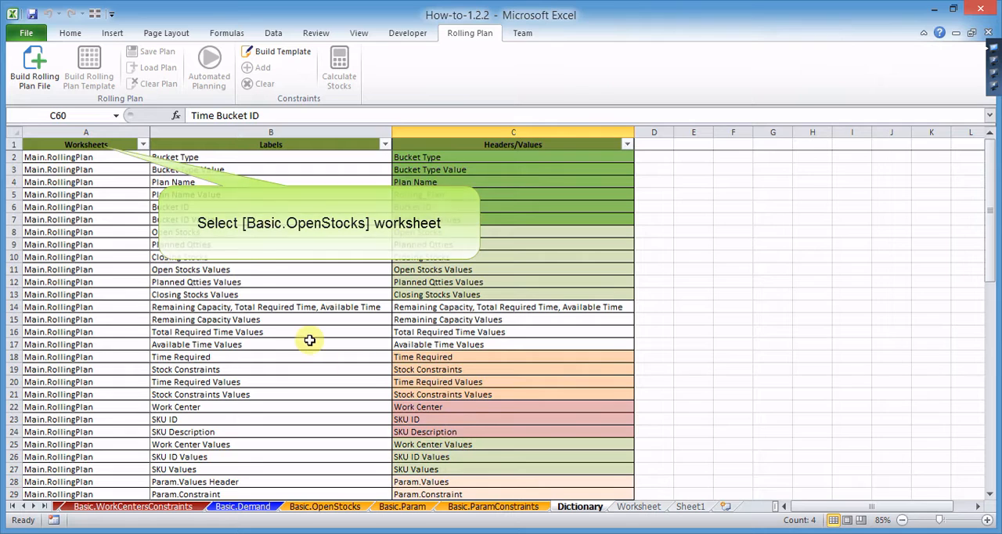
click(142, 145)
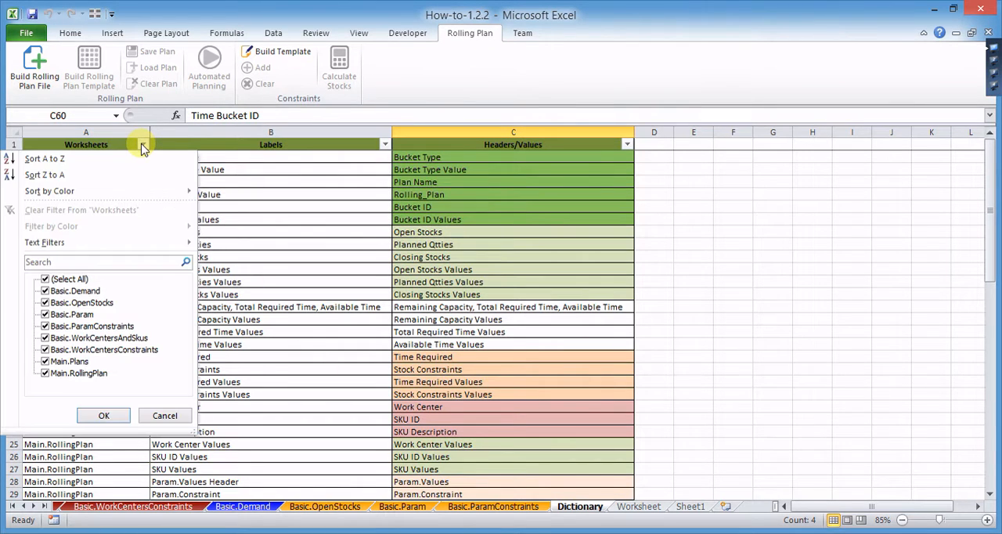
click(44, 279)
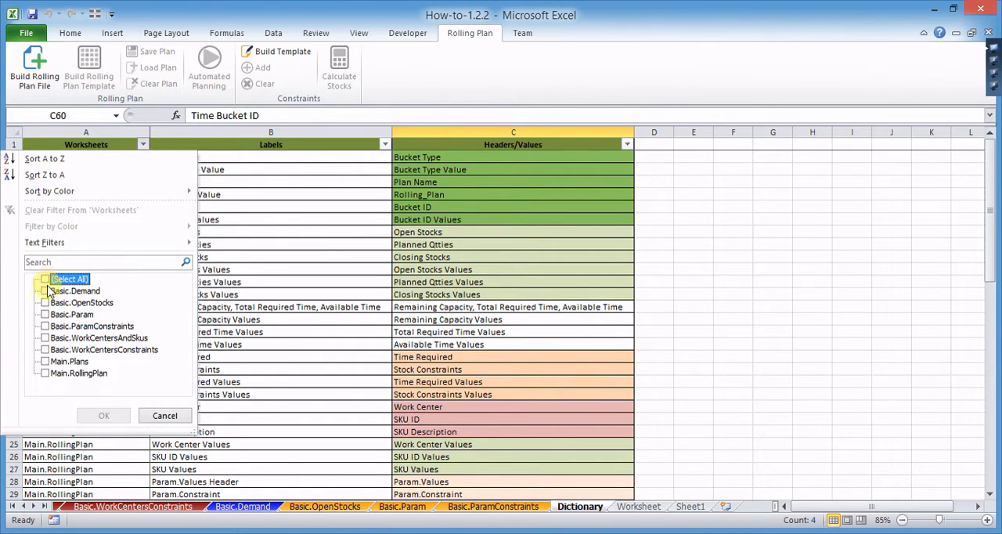
click(45, 303)
click(117, 415)
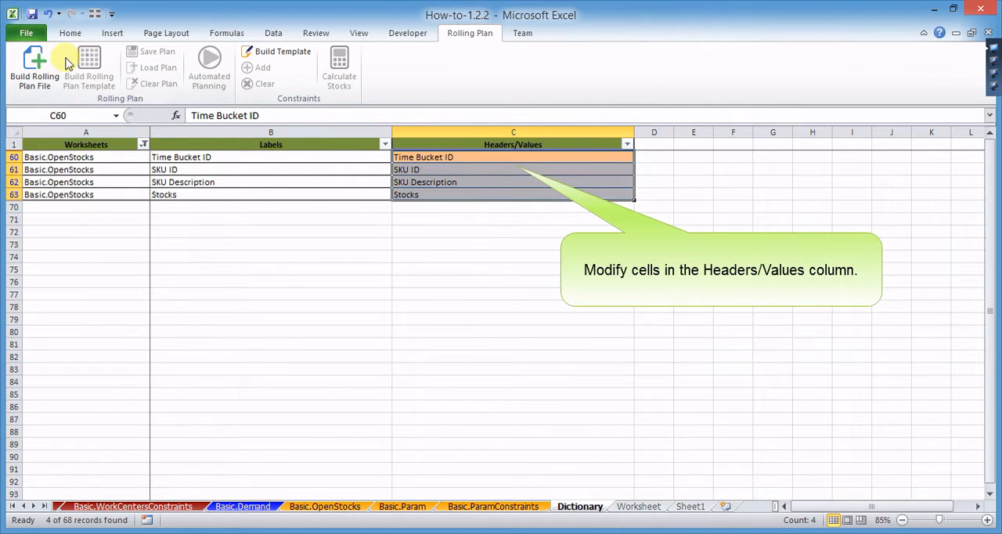
Step: Fill the Headers/Values cells C60 to C63 for Basic.OpenStocks with light blue and set their font to Aharoni
click(70, 39)
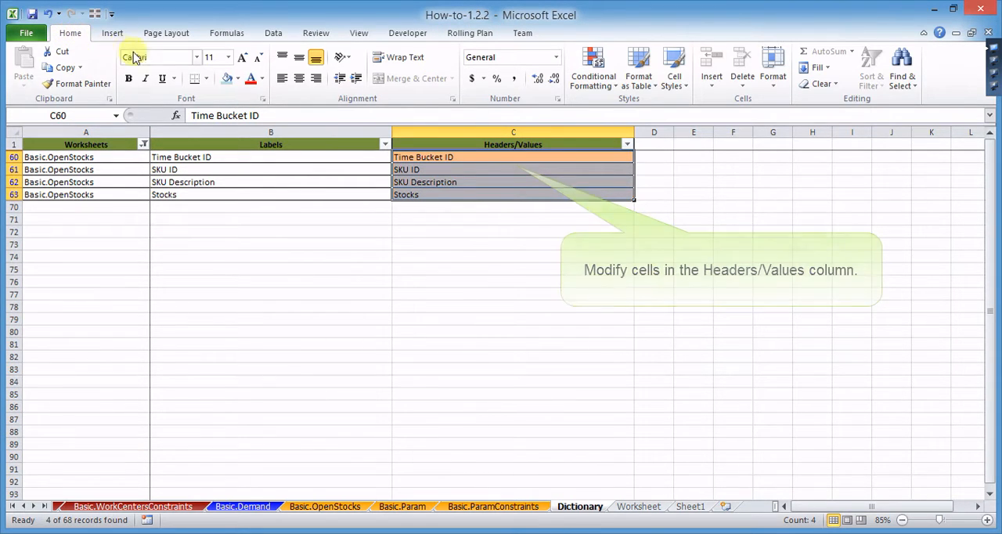
click(227, 79)
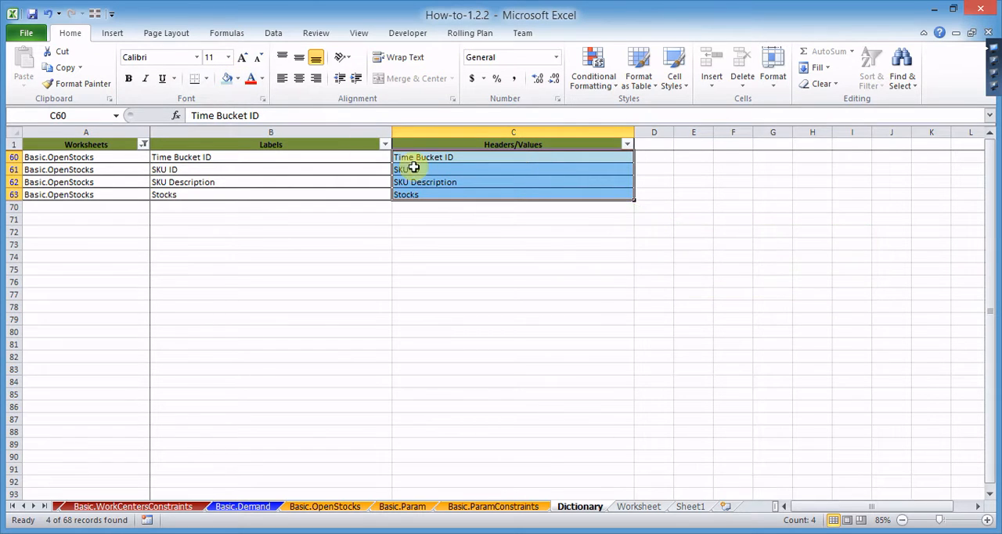
click(197, 57)
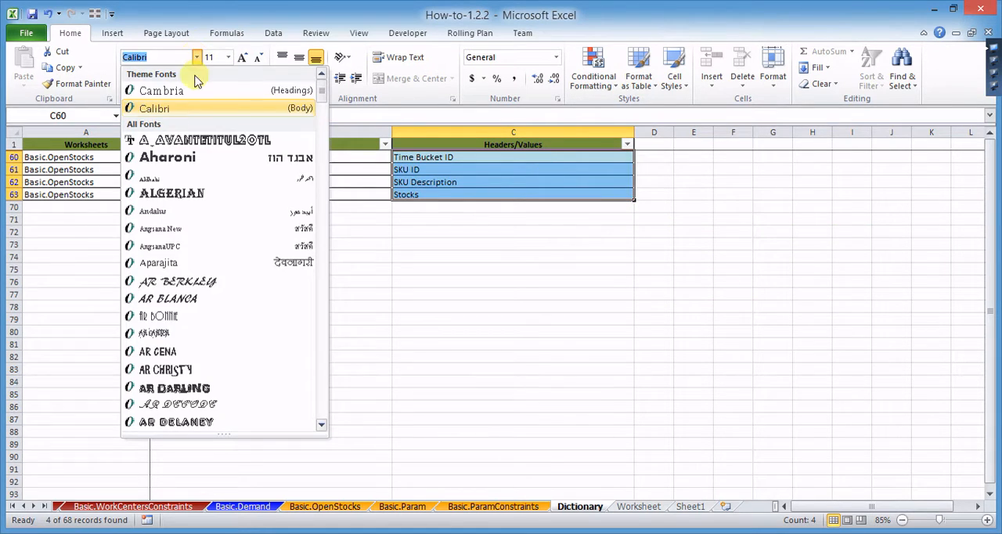
click(189, 158)
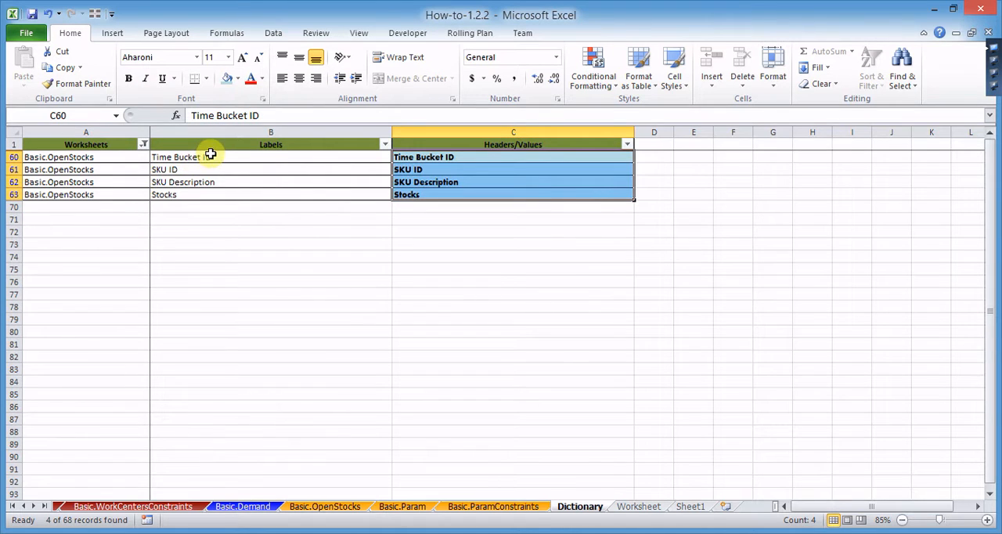
Step: Center the SKU ID cell in the Headers/Values column and change the text of the Stocks cell to OHB
click(412, 171)
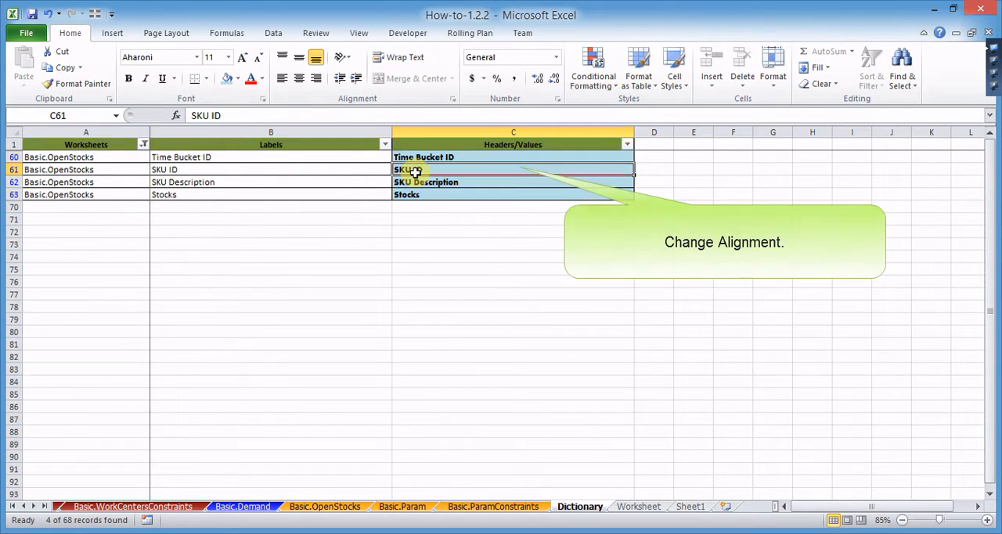
click(299, 79)
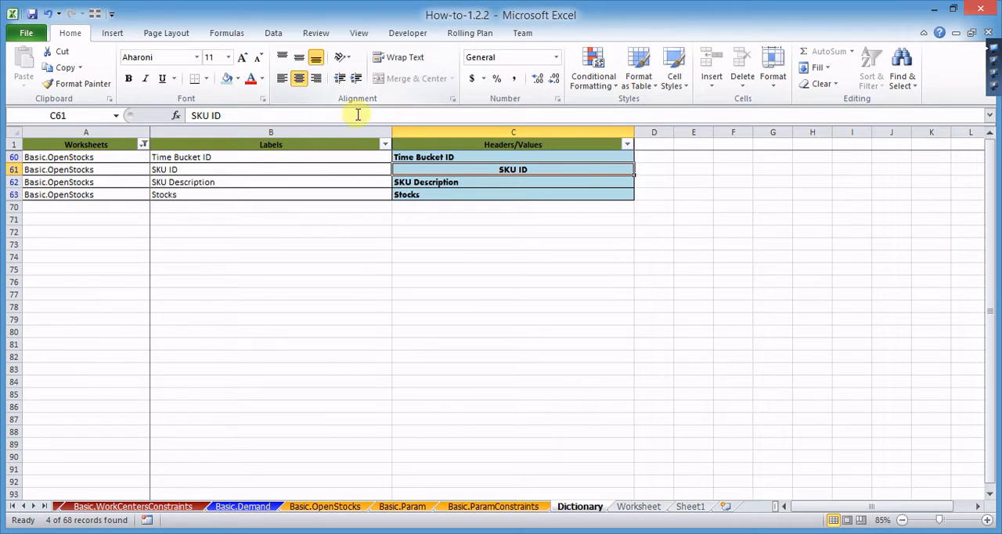
click(438, 195)
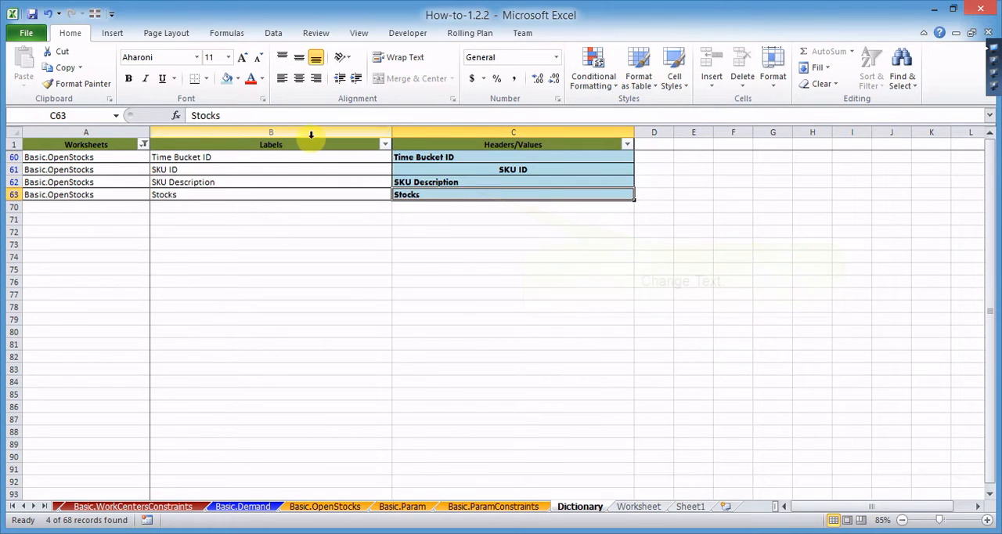
drag(228, 115, 189, 116)
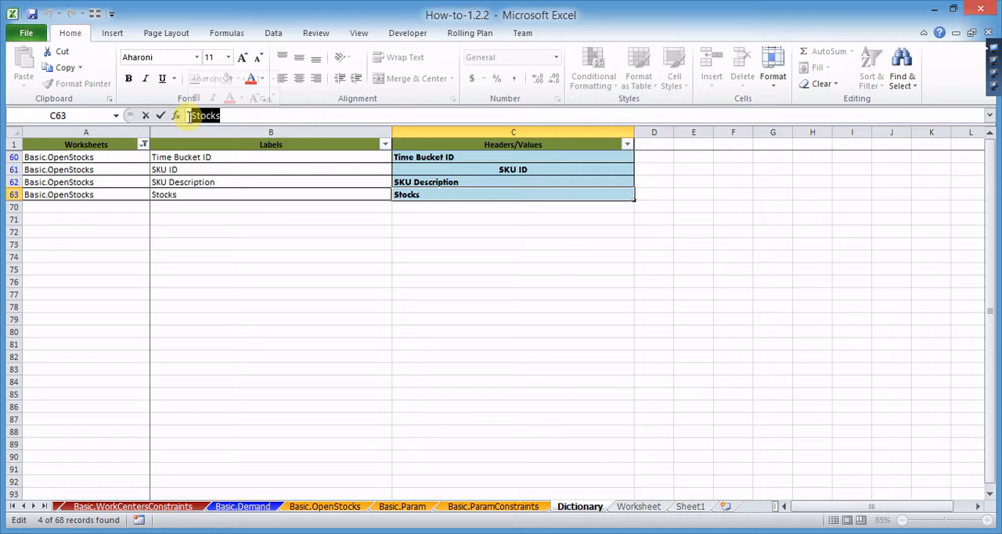
text(OHB)
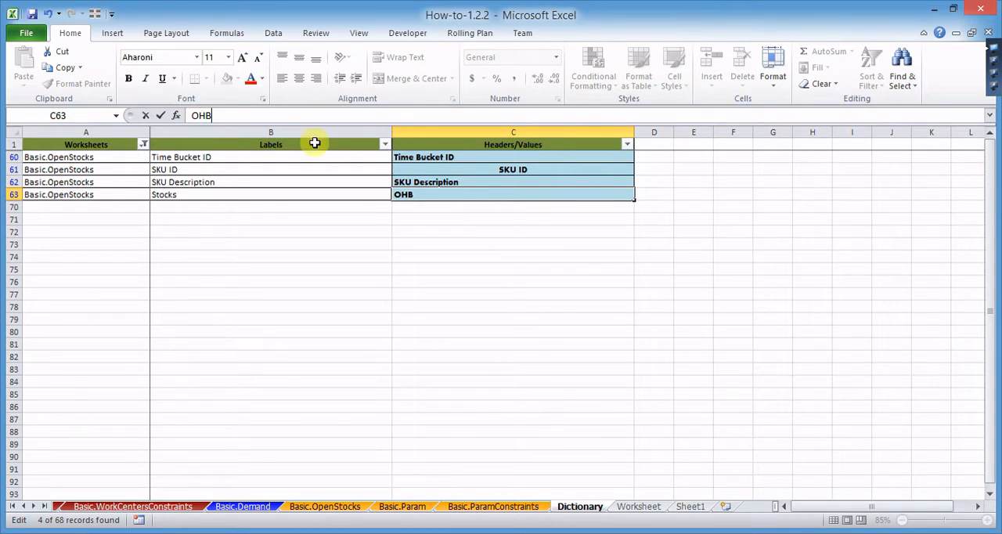
click(412, 181)
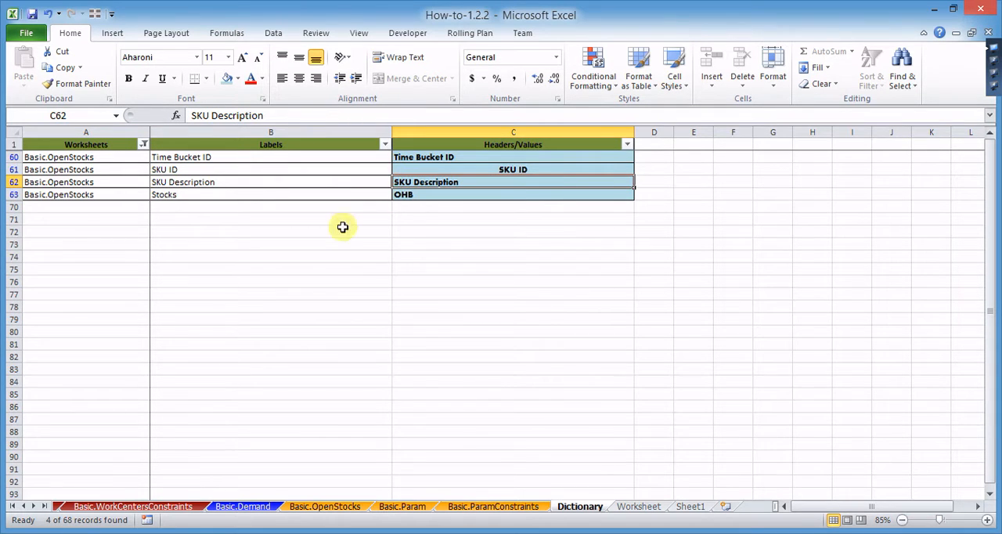
Step: Rebuild the Basic.OpenStocks template with the customized headers, accepting the data deletion and cancelling the bucket settings
click(13, 506)
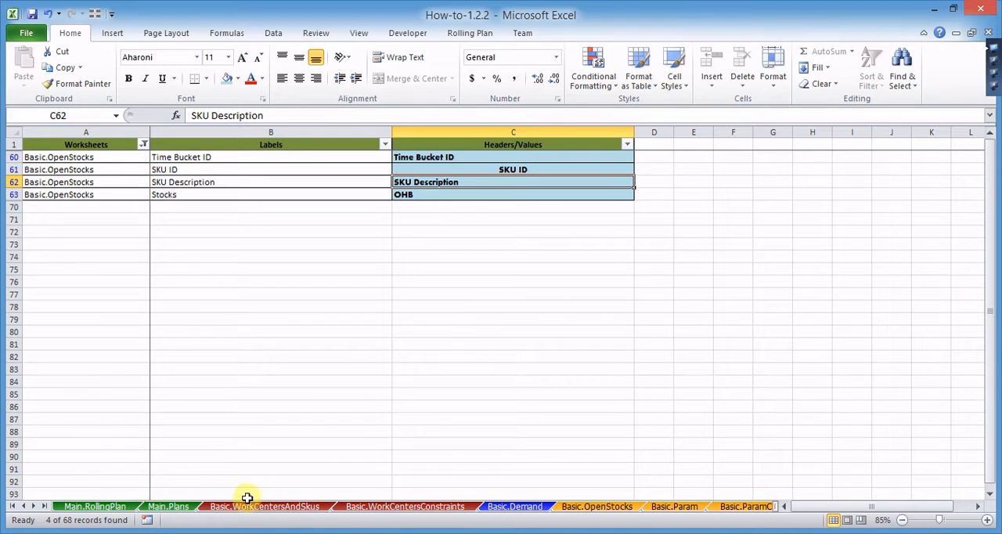
click(579, 507)
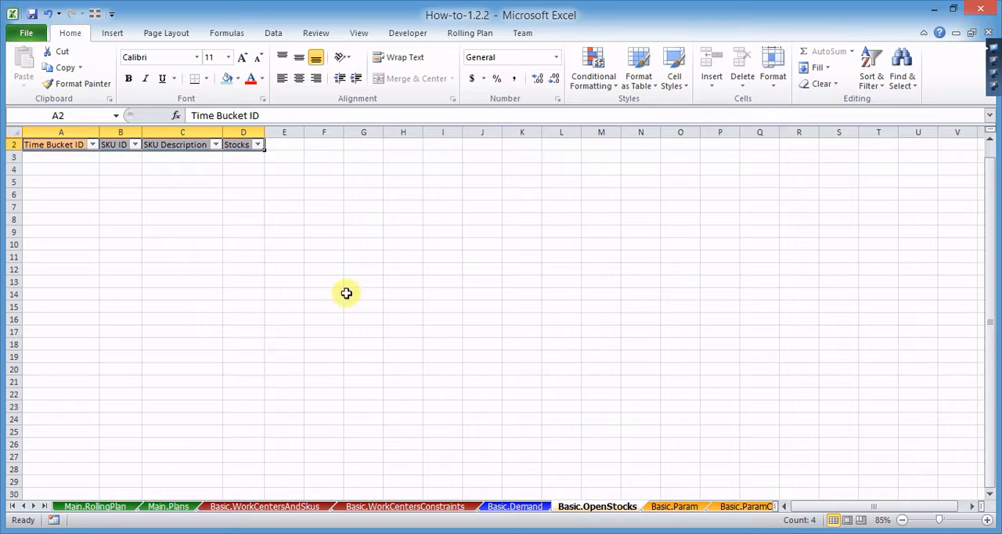
click(463, 34)
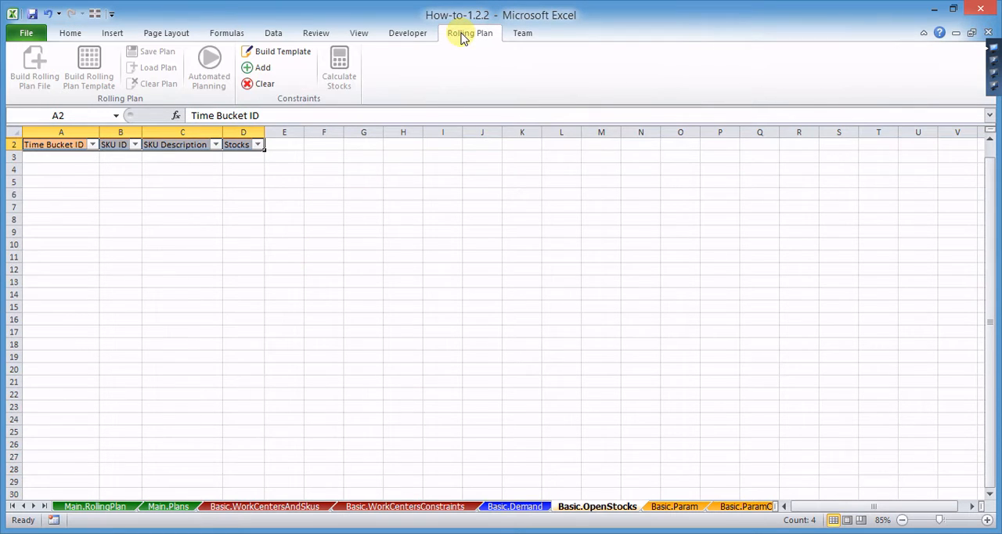
click(289, 55)
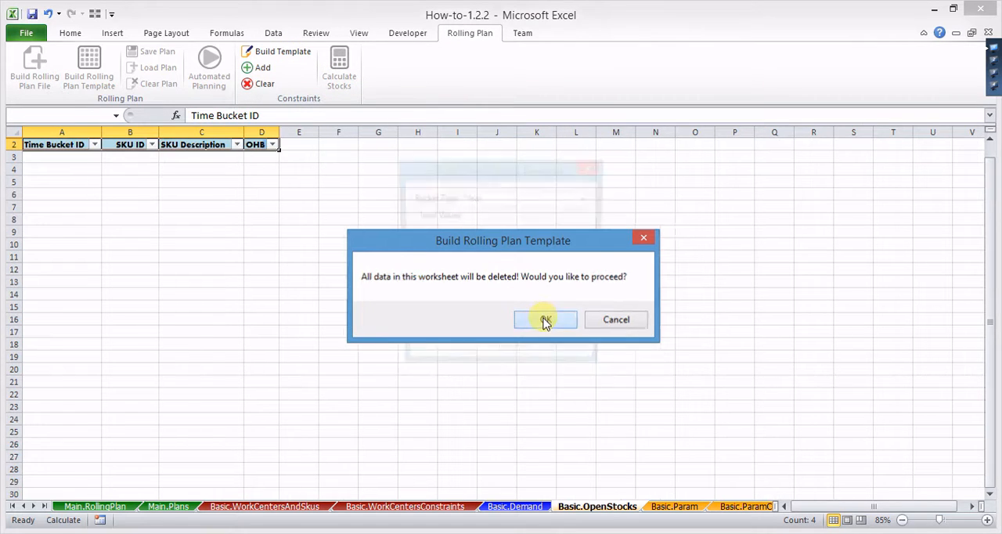
click(546, 321)
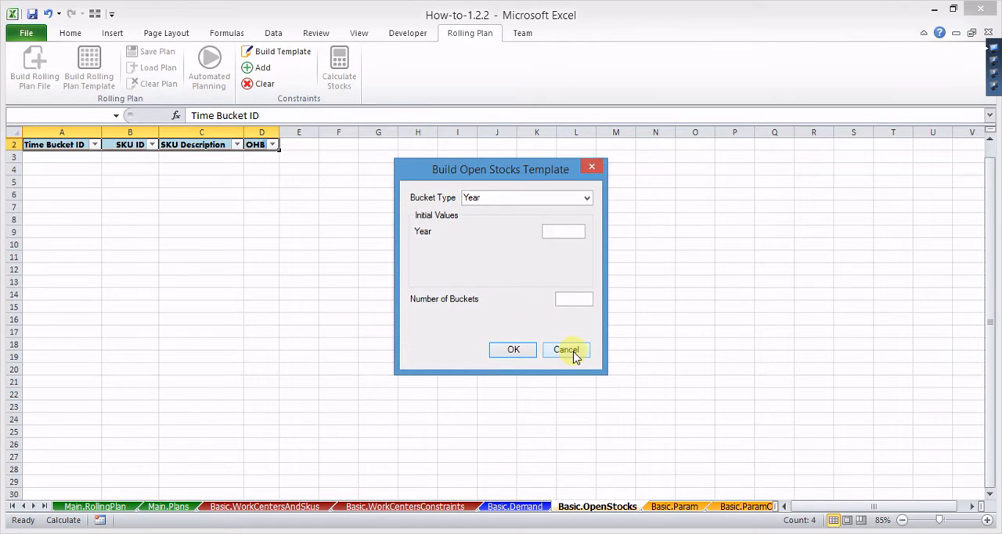
click(572, 355)
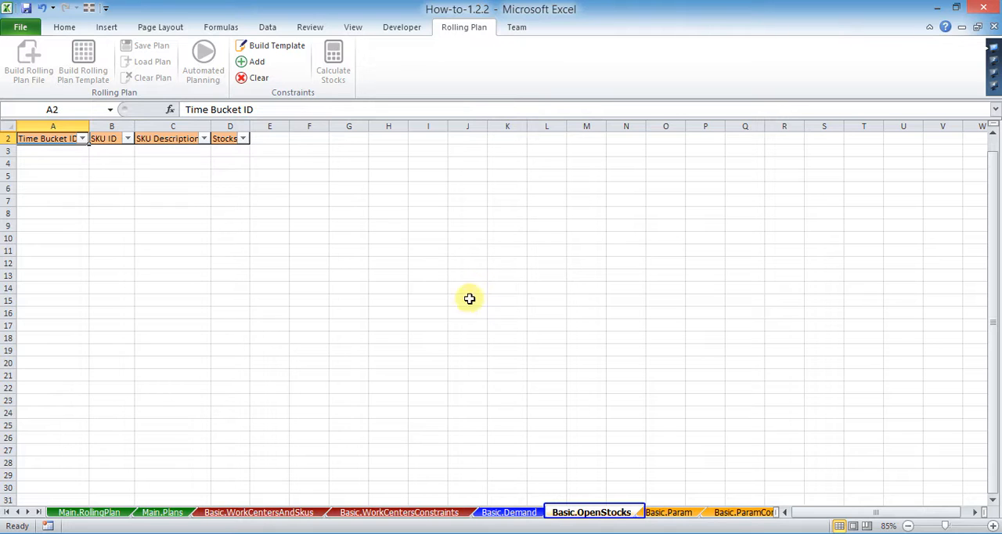
Step: Build the Basic.OpenStocks template with Month buckets starting at year 2014, month 1, and the number of buckets set to 1
click(265, 512)
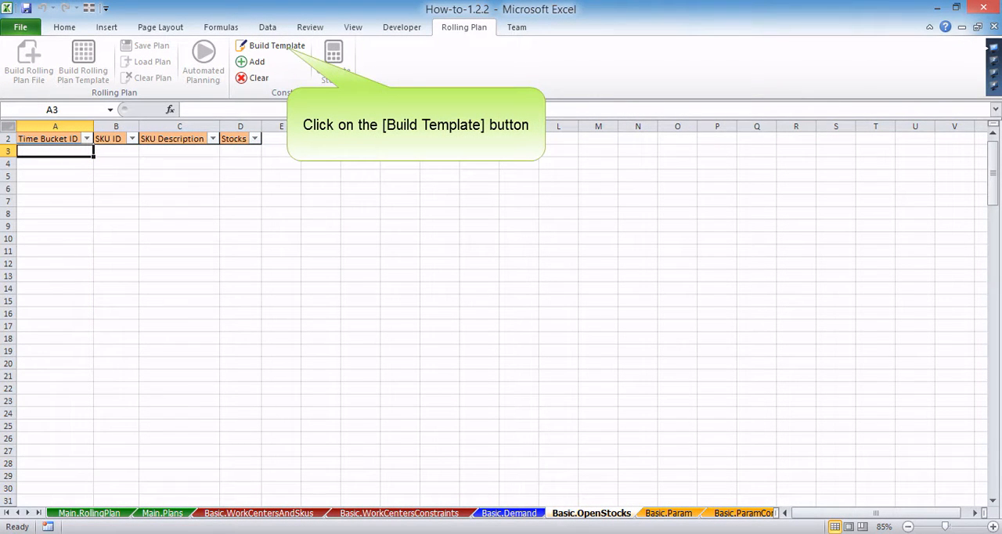
click(271, 46)
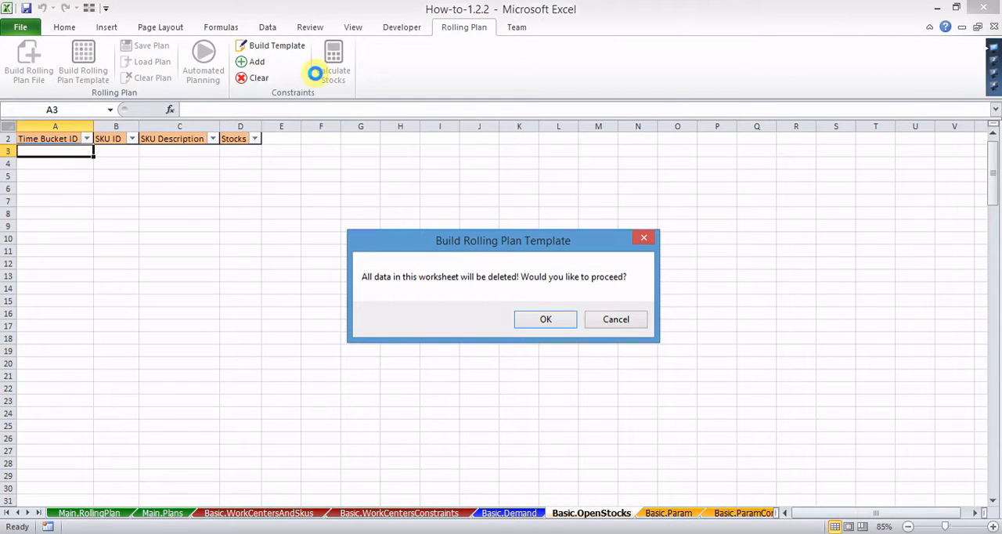
click(540, 319)
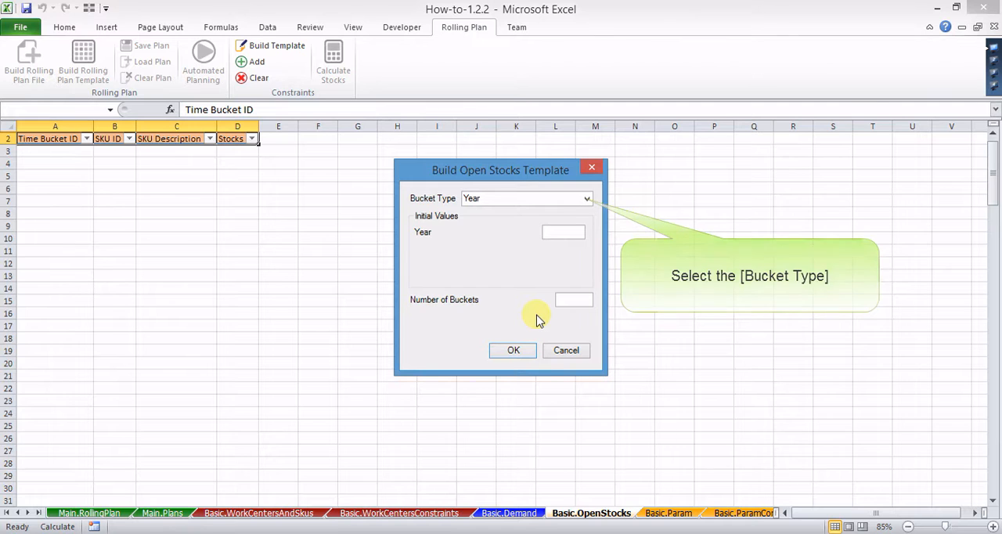
click(587, 199)
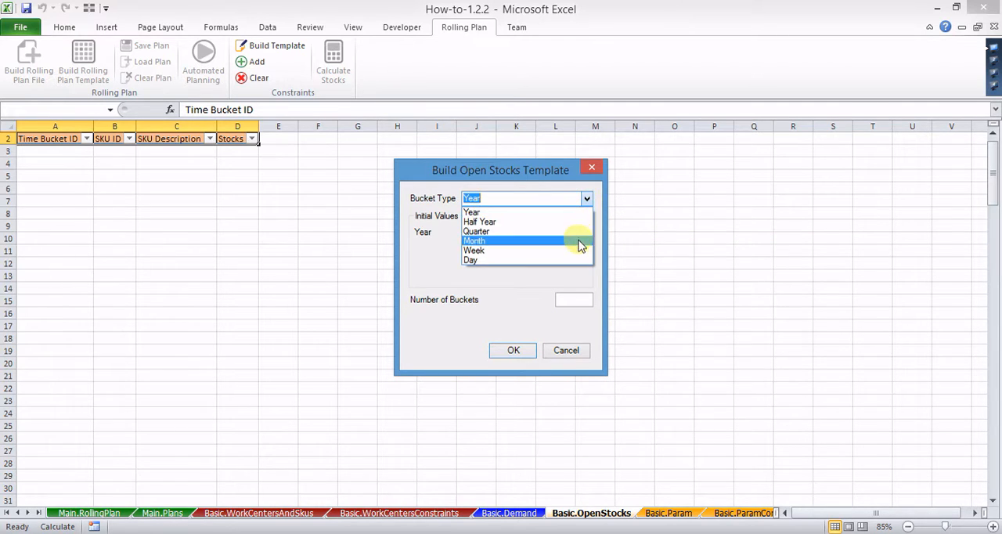
click(579, 241)
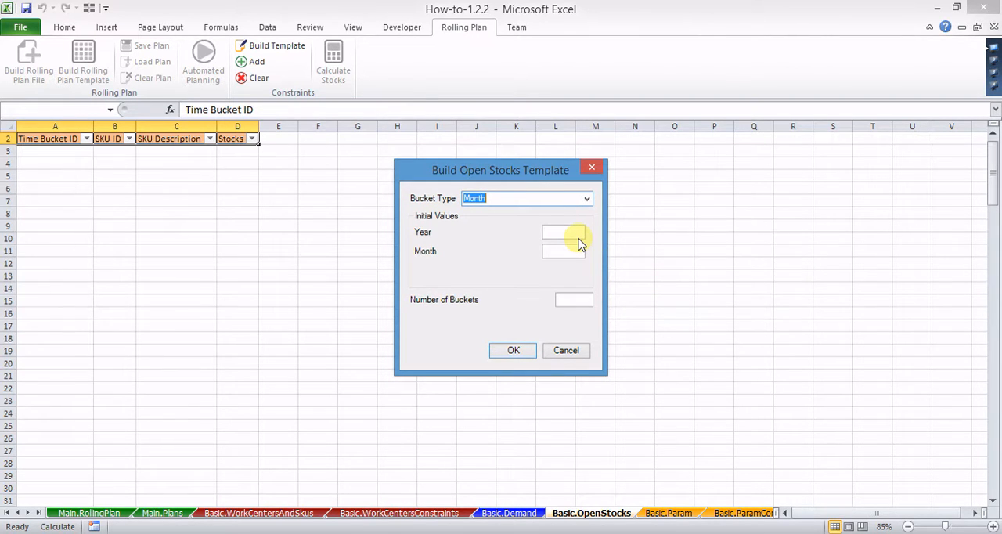
click(575, 231)
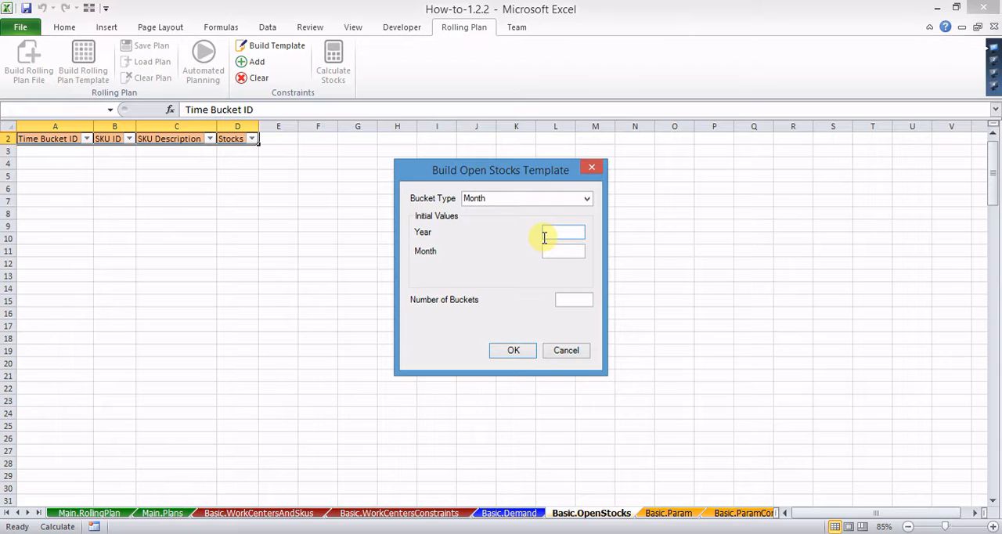
text(2014)
key(Tab)
key(Tab)
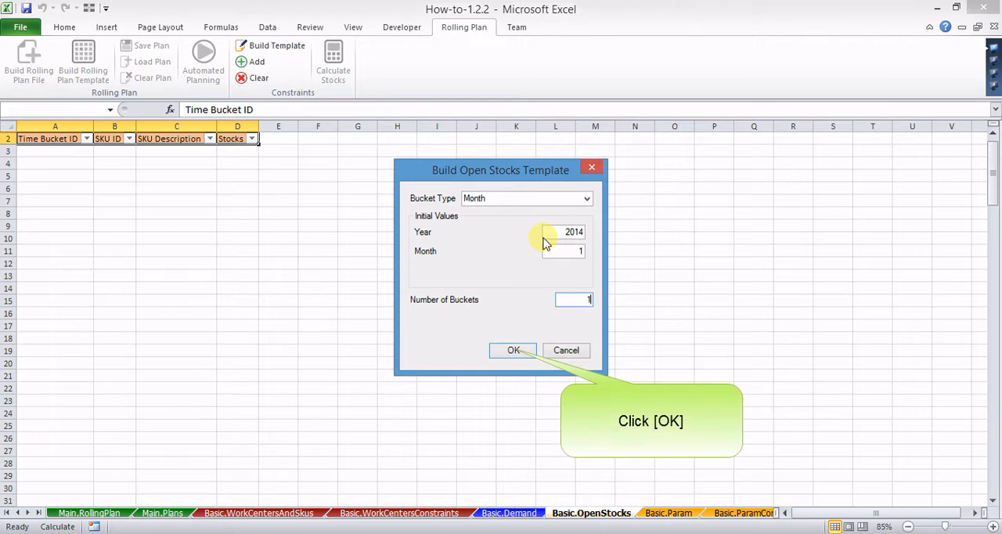
click(529, 350)
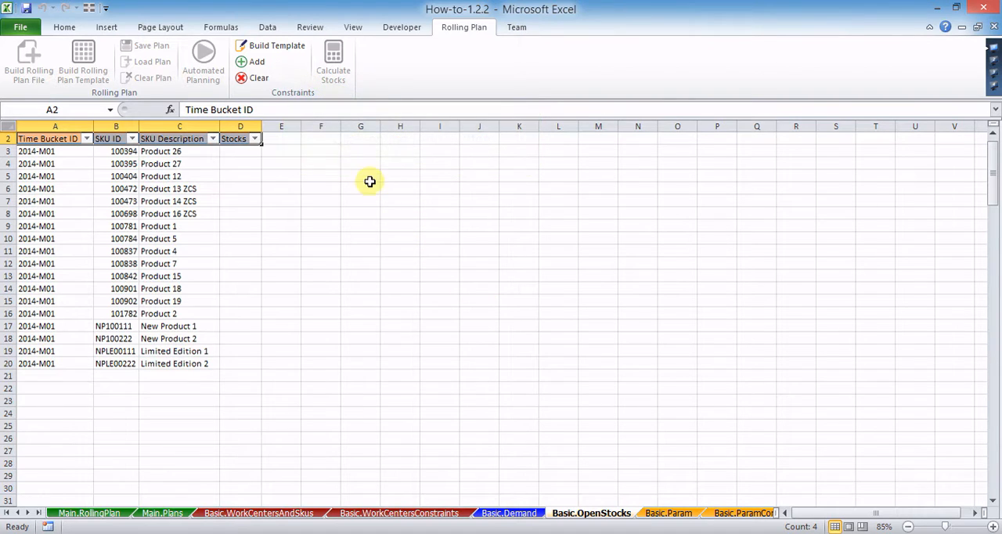
Step: Add a Quarter stocks bucket to Basic.OpenStocks starting at year 2014, quarter 1, with the number of buckets set to 1
click(257, 63)
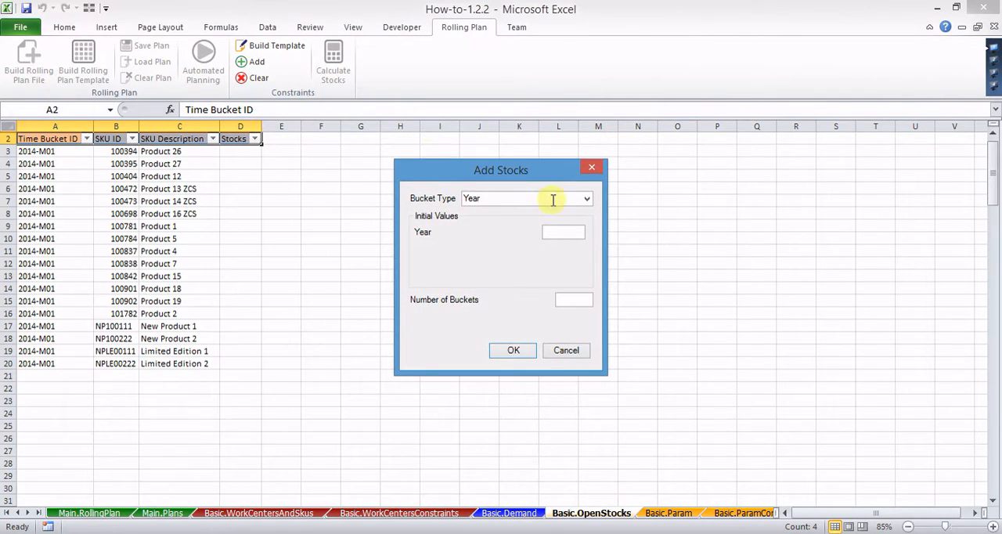
click(587, 202)
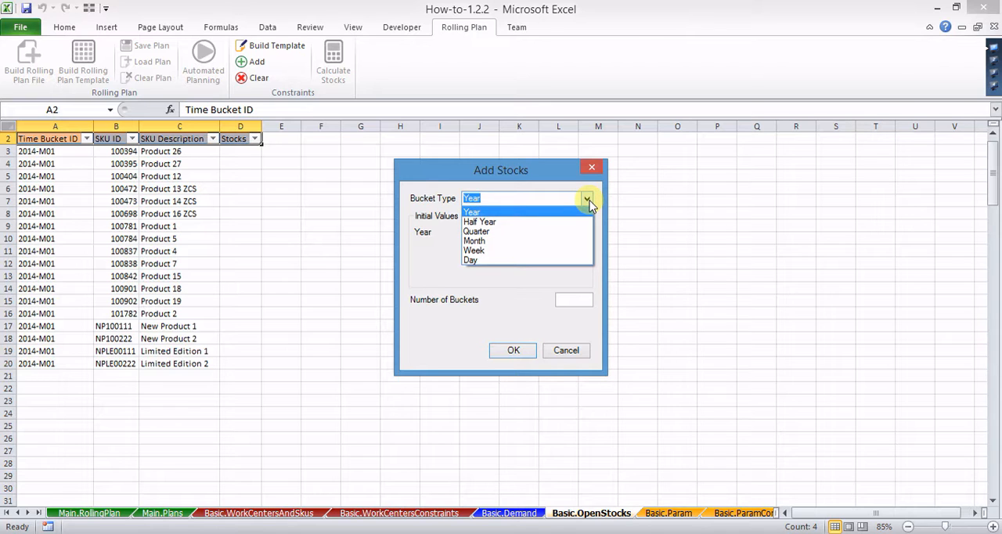
click(581, 230)
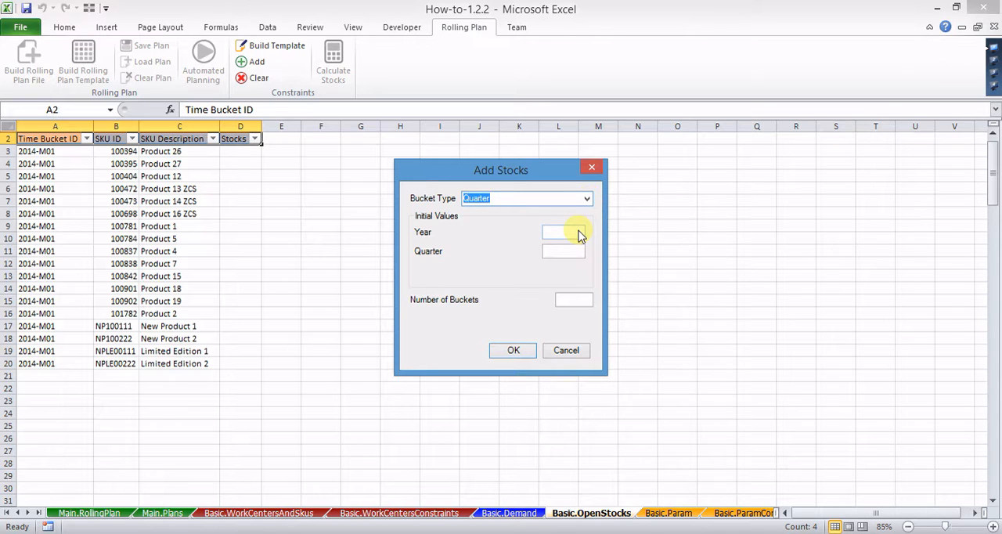
click(580, 232)
text(2014)
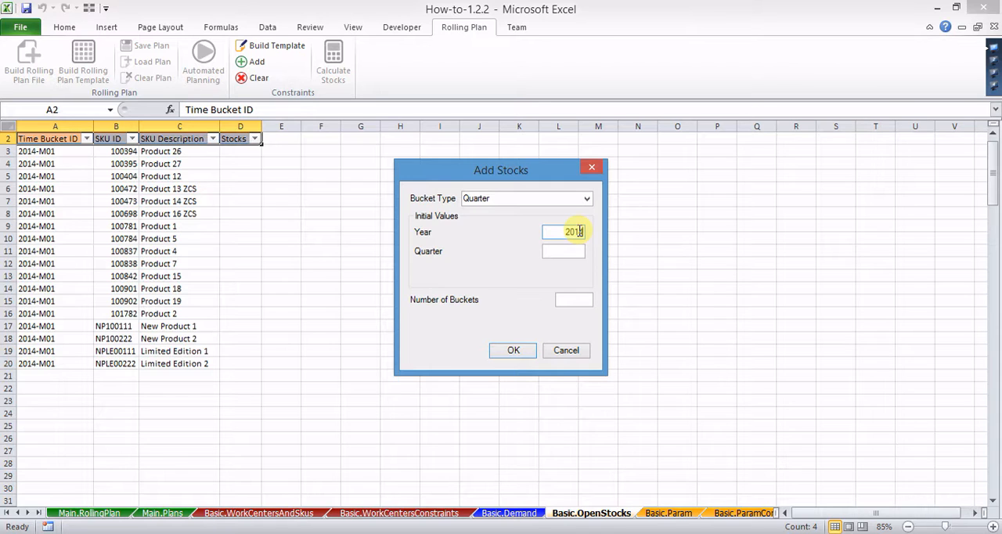
key(Tab)
key(Tab)
click(530, 350)
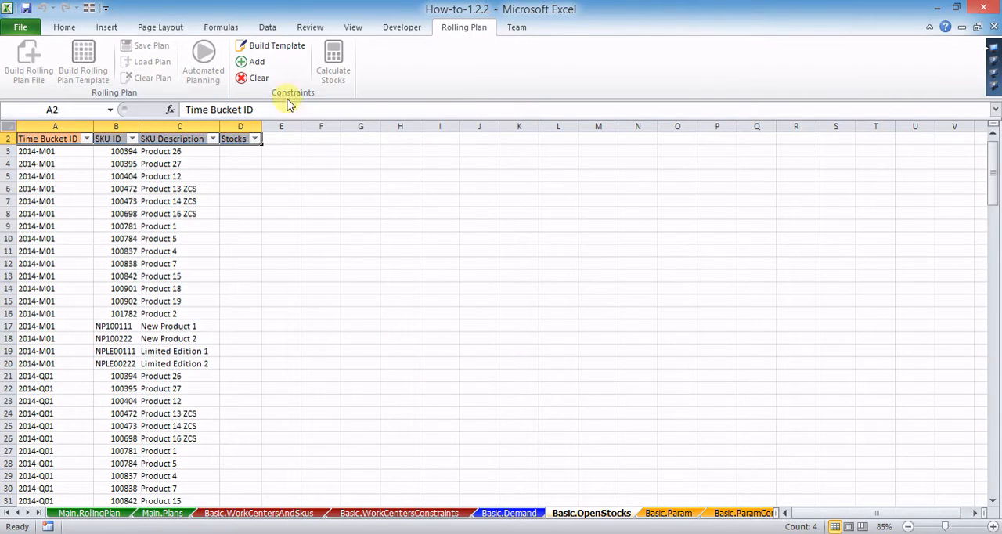
Step: Add a Half Year stocks bucket starting at year 2014, half year 1, and check the entries in the Time Bucket ID filter
click(265, 71)
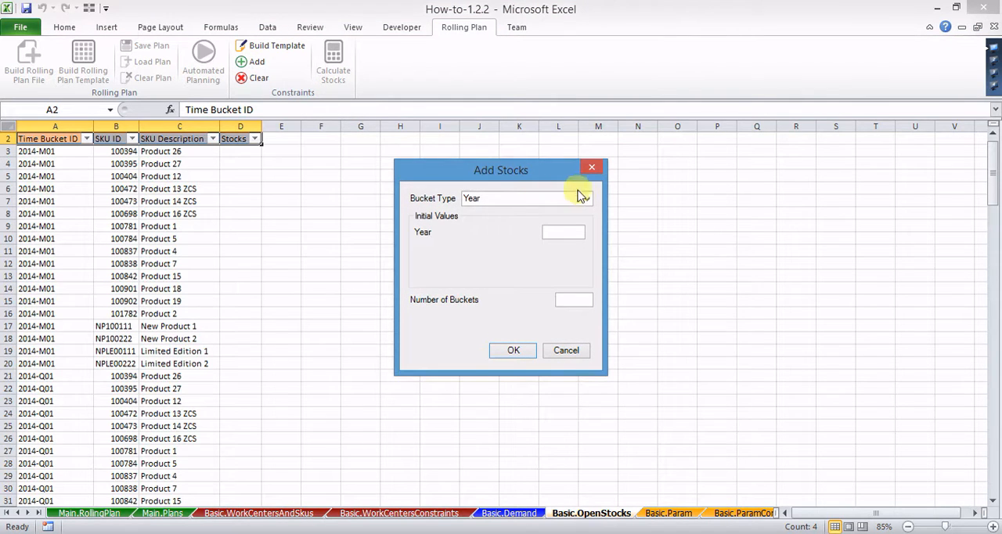
click(586, 198)
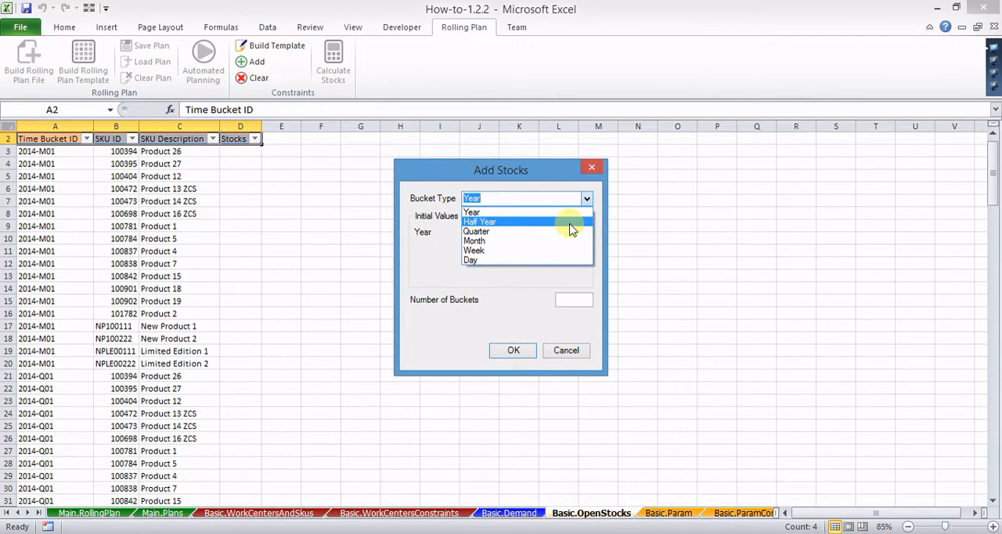
click(571, 224)
click(569, 231)
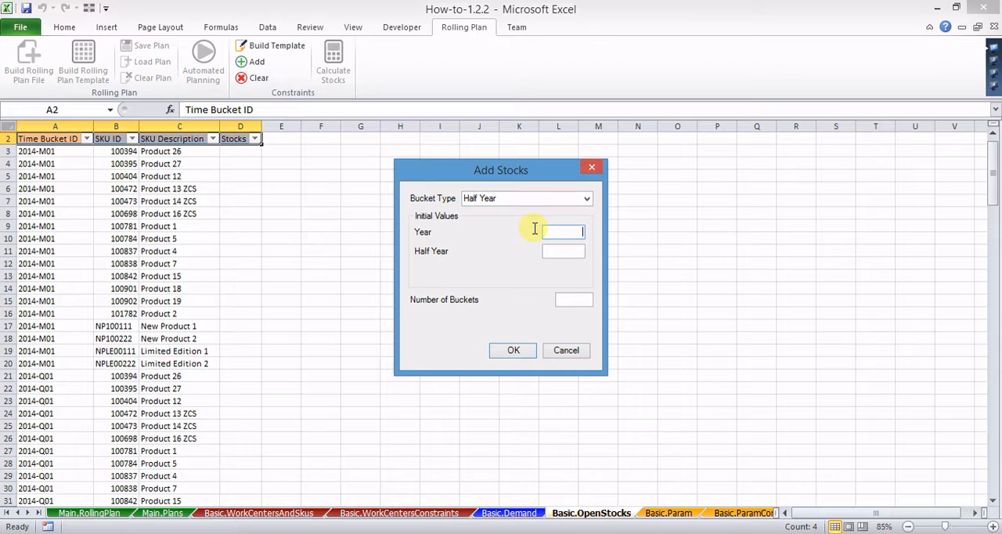
text(2014)
key(Tab)
key(Tab)
click(512, 349)
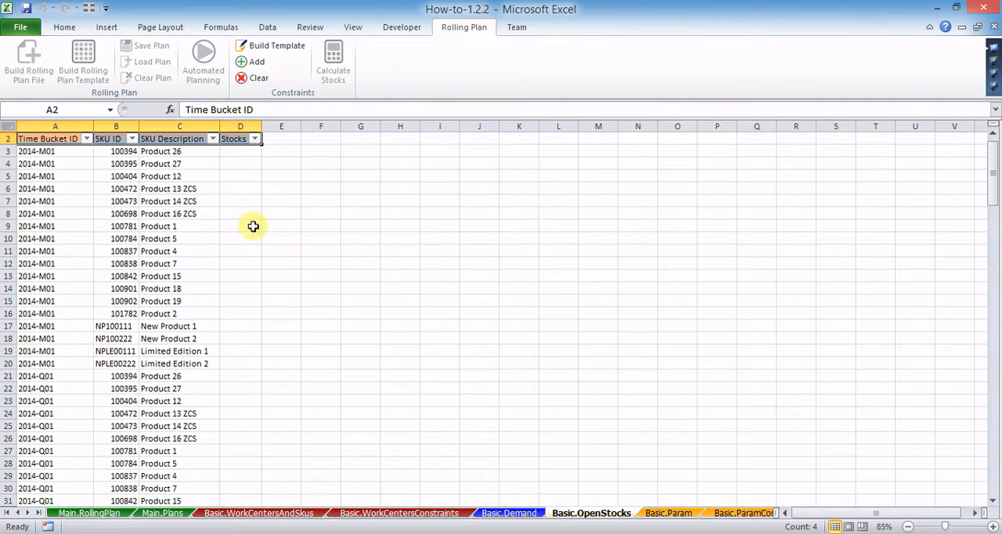
click(86, 140)
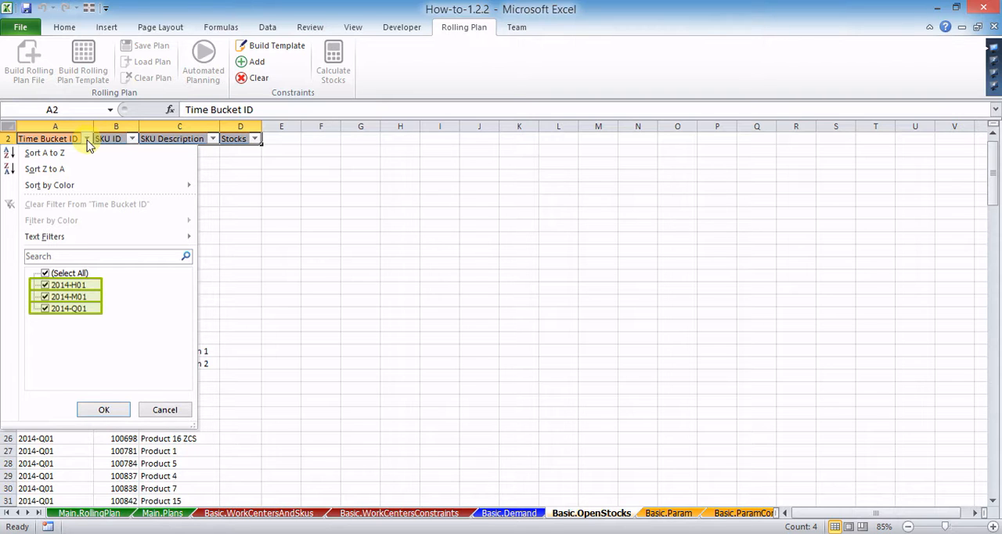
click(164, 410)
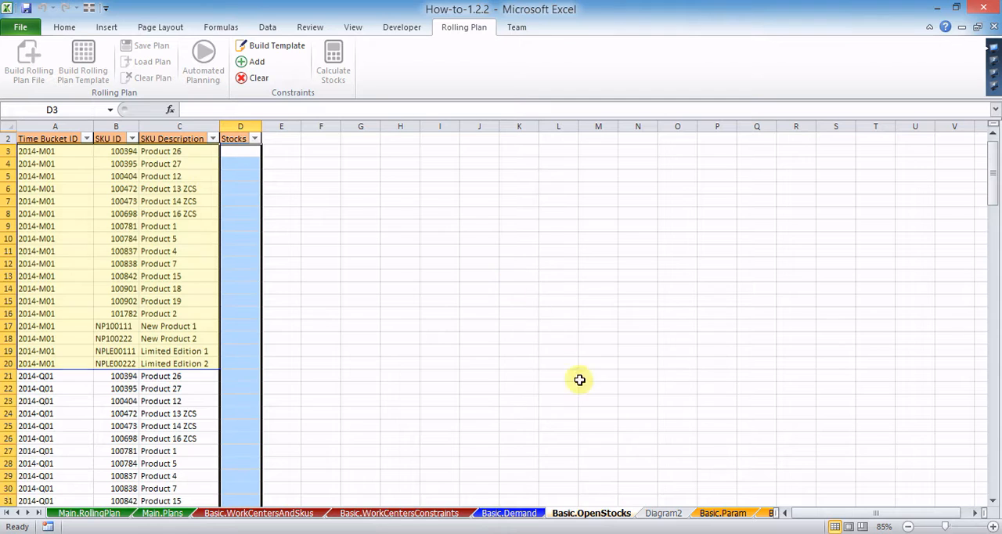
Step: Copy the 2014-M01 on hand balances I11:I28 from the Diagram2 sheet and paste them as values into the Basic.OpenStocks Stocks column from D3 down
click(666, 514)
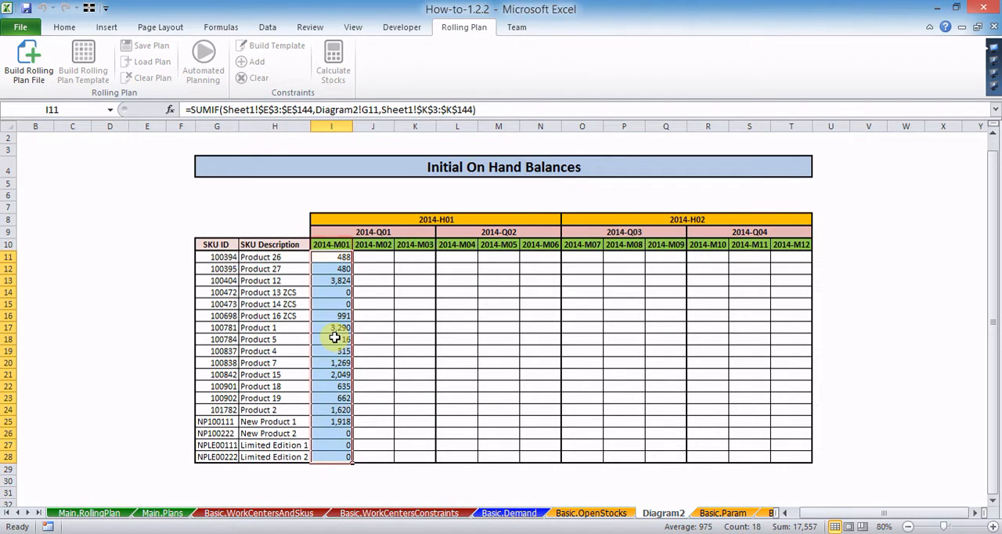
key(ctrl+c)
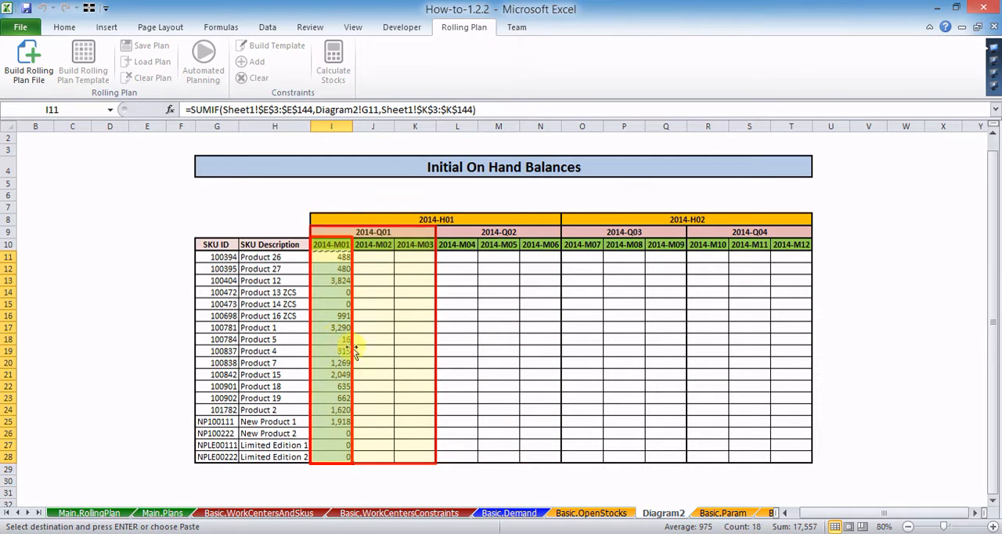
click(579, 513)
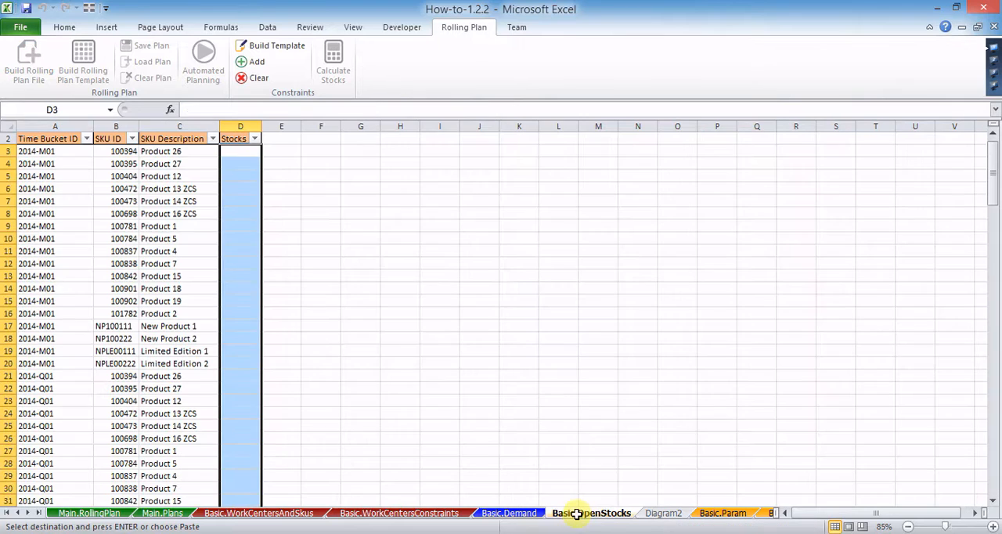
right_click(245, 303)
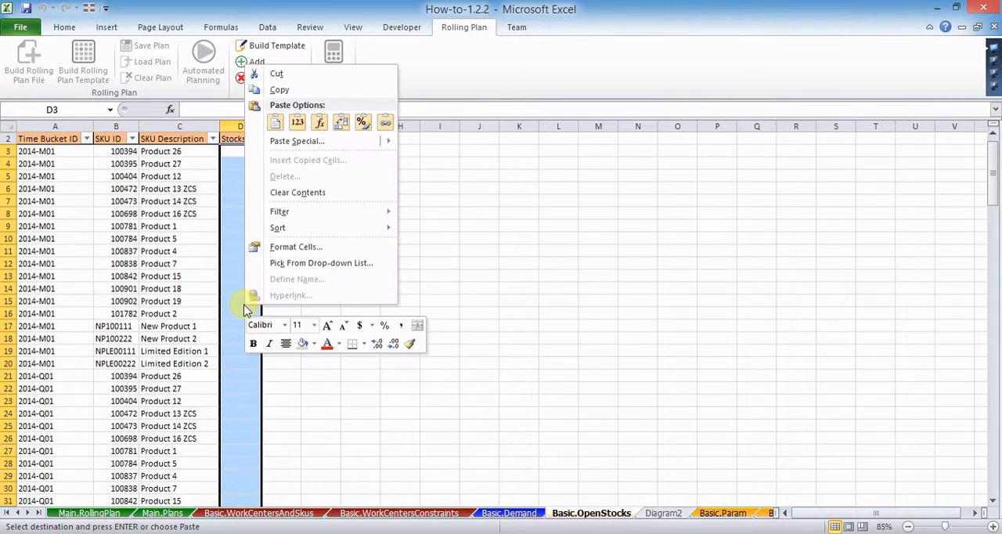
click(297, 123)
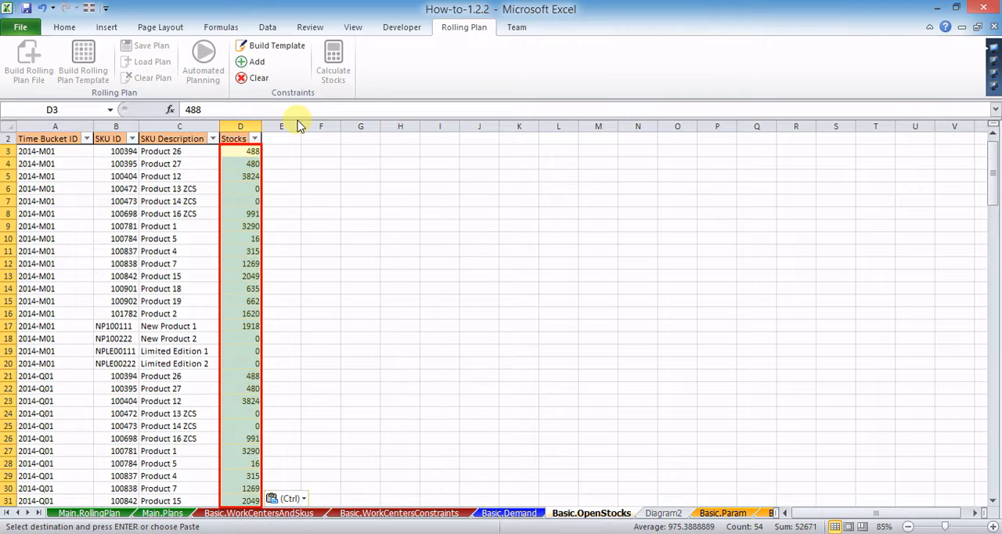
Step: Clear the time bucket in A6, the SKU ID in B7, the SKU description in C8 and the stock value in D9
click(78, 189)
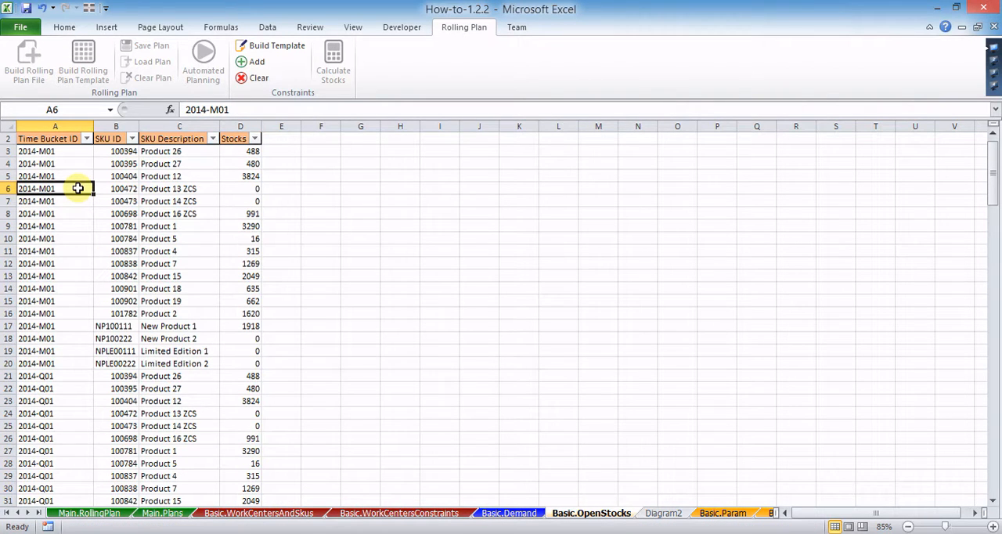
key(Delete)
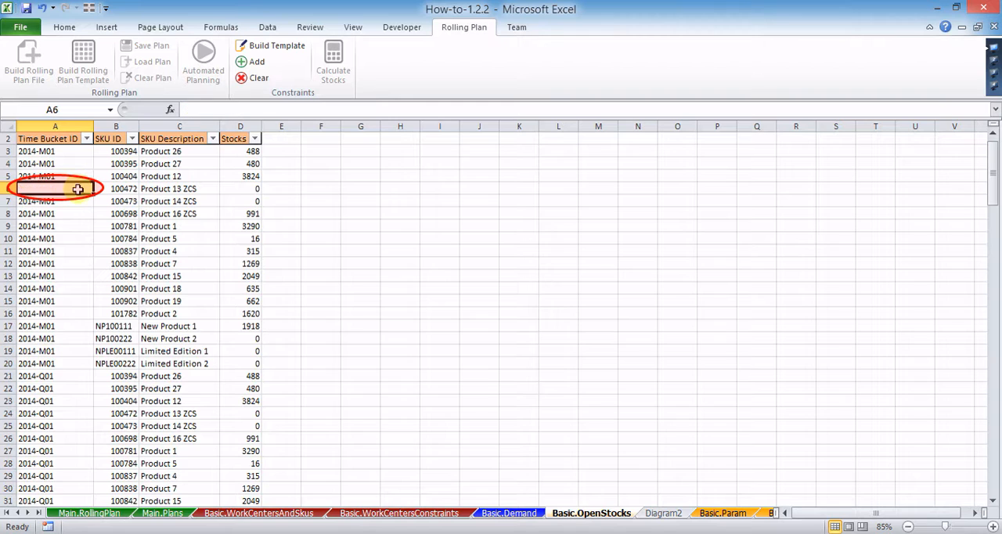
click(117, 201)
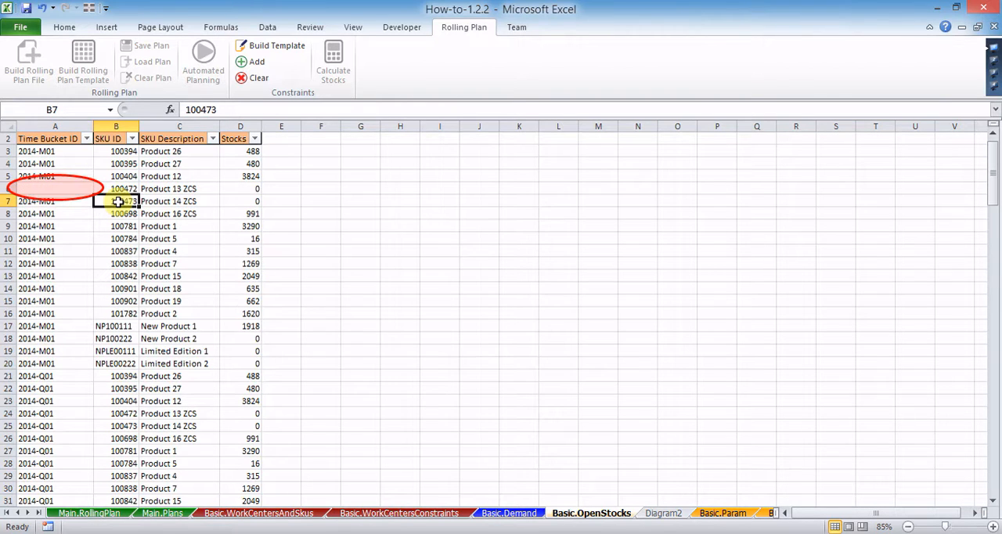
key(Delete)
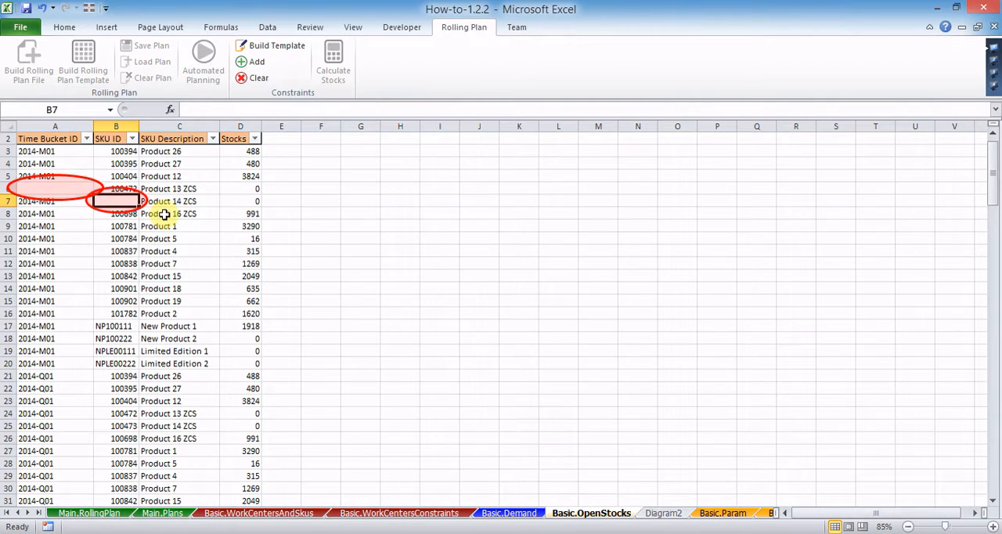
click(164, 213)
key(Delete)
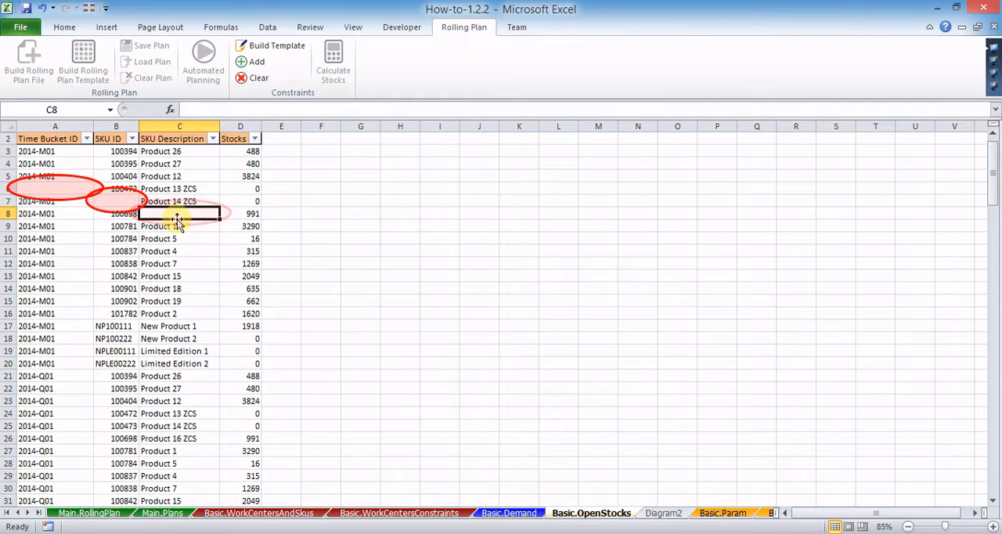
click(236, 226)
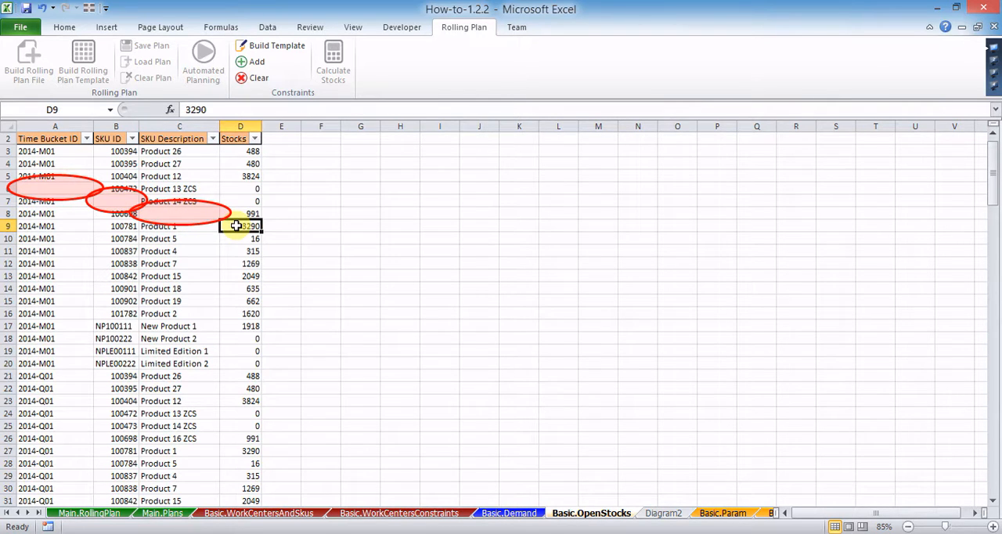
key(Delete)
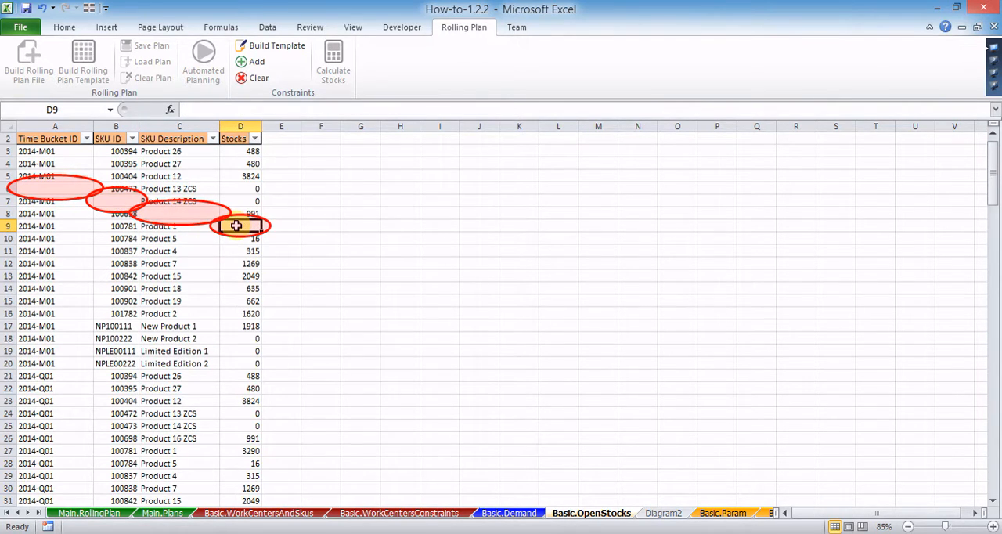
Step: Change the time bucket in A11 to 2014-M01-A and the SKU ID in B13 to TR-100842
click(69, 251)
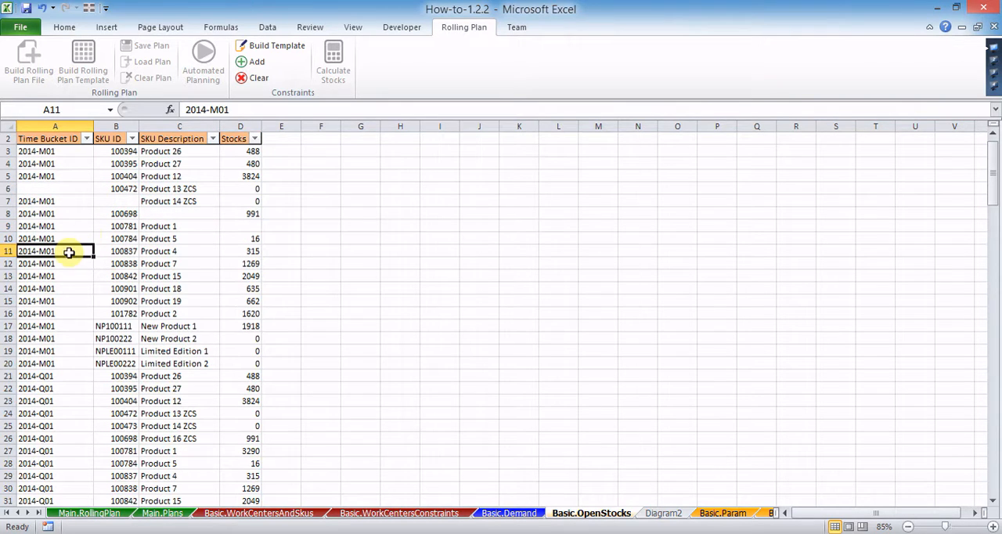
click(245, 112)
text(-A)
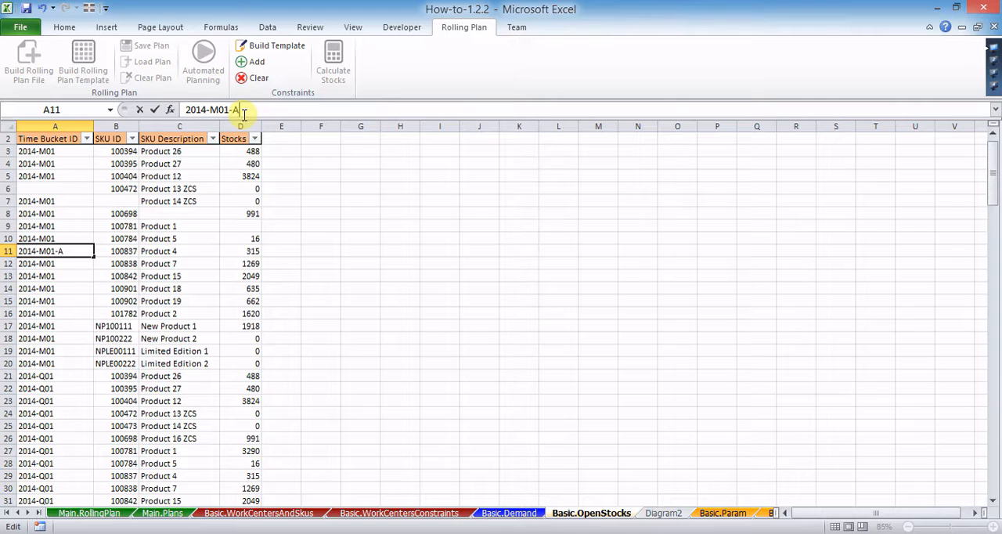
click(129, 276)
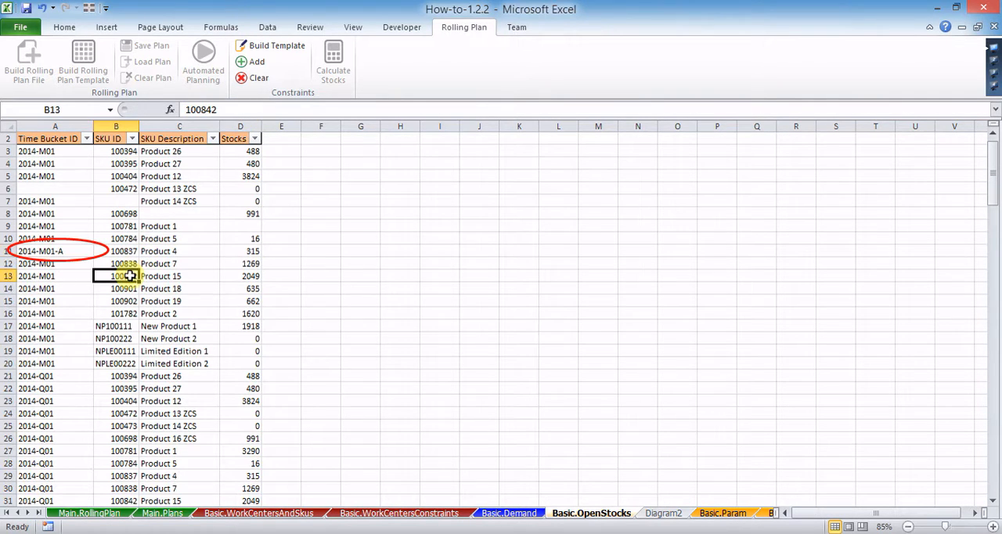
click(187, 109)
text(TR-)
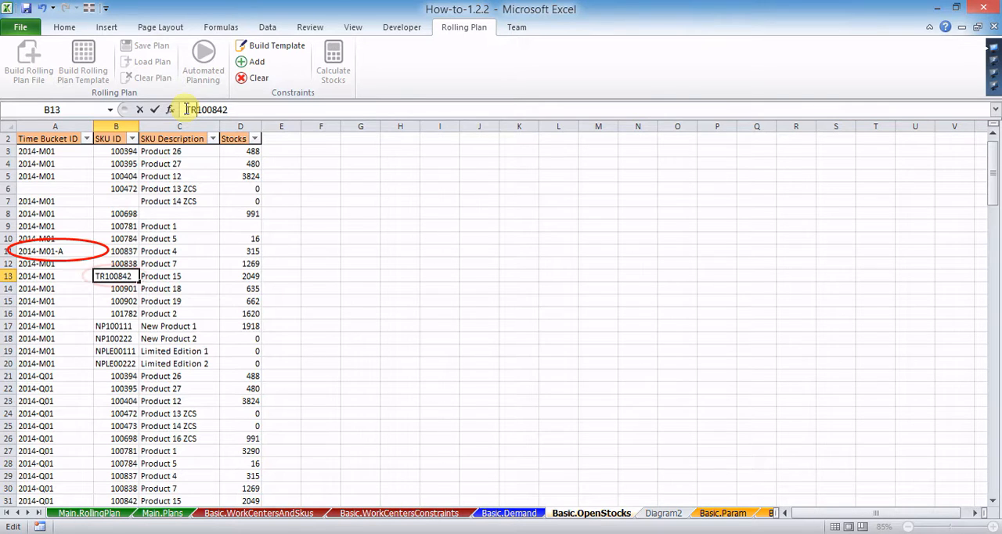
Step: Change the SKU description in C14 to Product 18**New and the stock value in D15 to q662
click(180, 287)
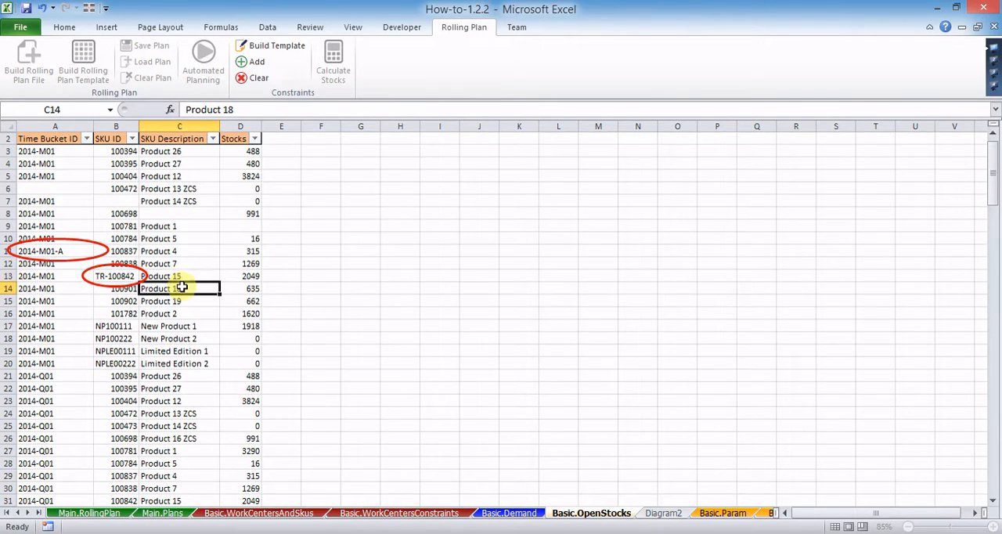
click(244, 110)
text(**)
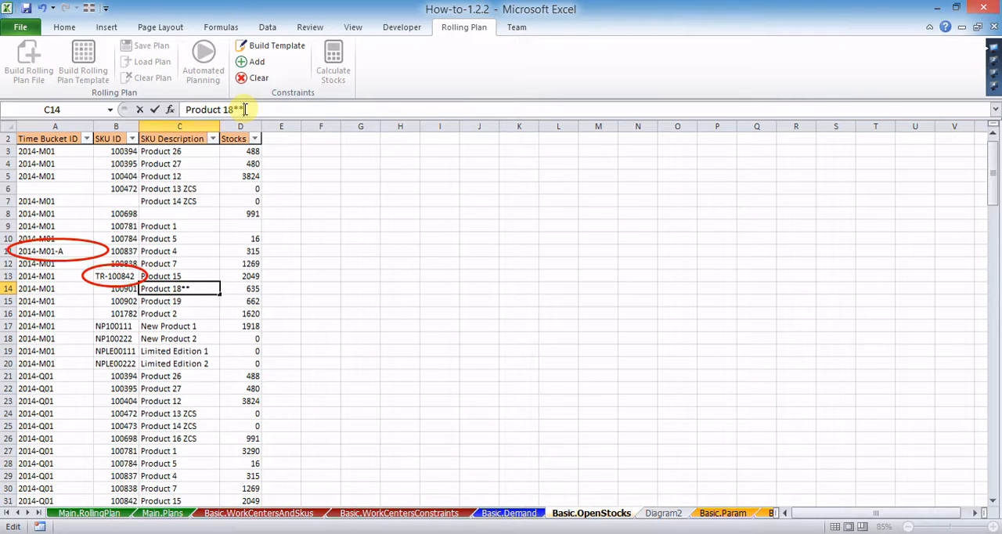
text(New)
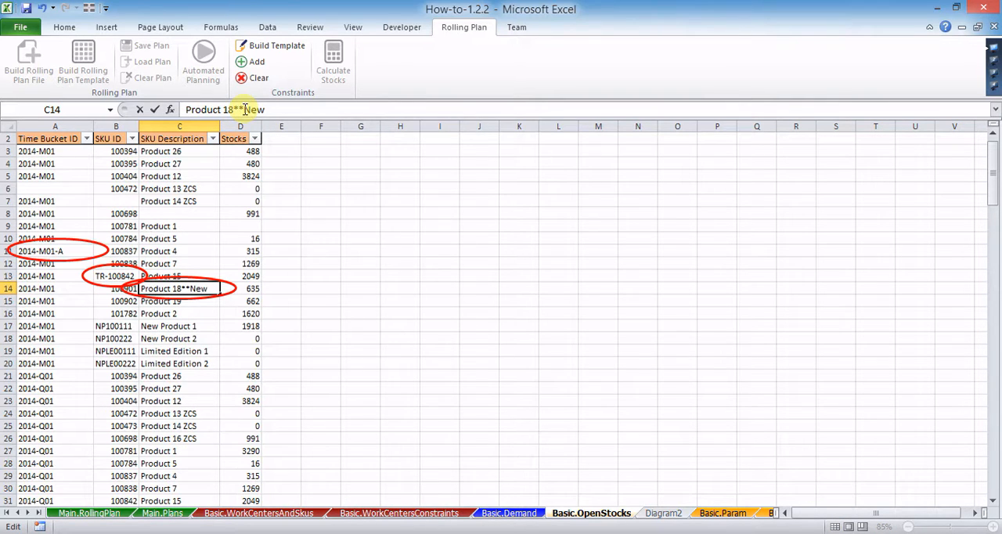
click(254, 302)
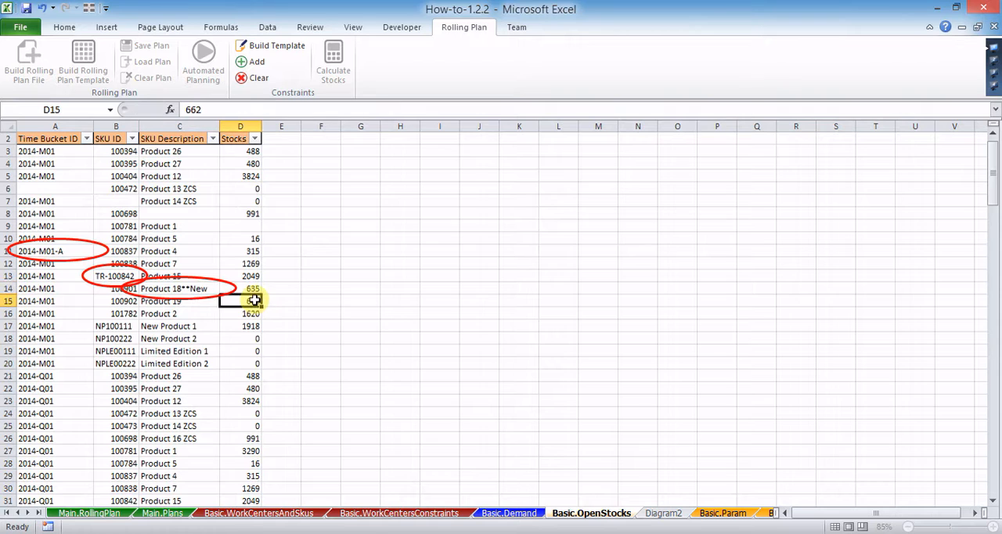
click(188, 110)
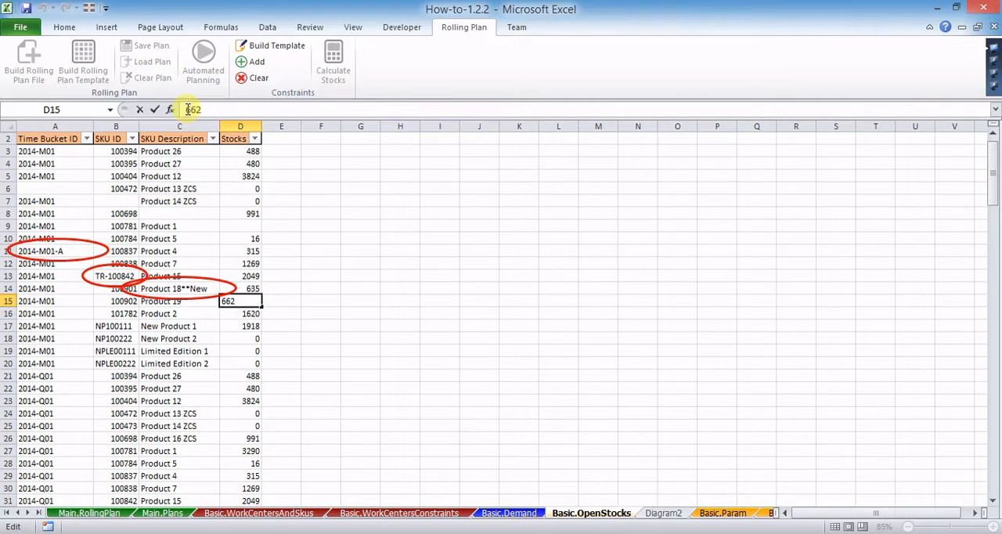
text(q)
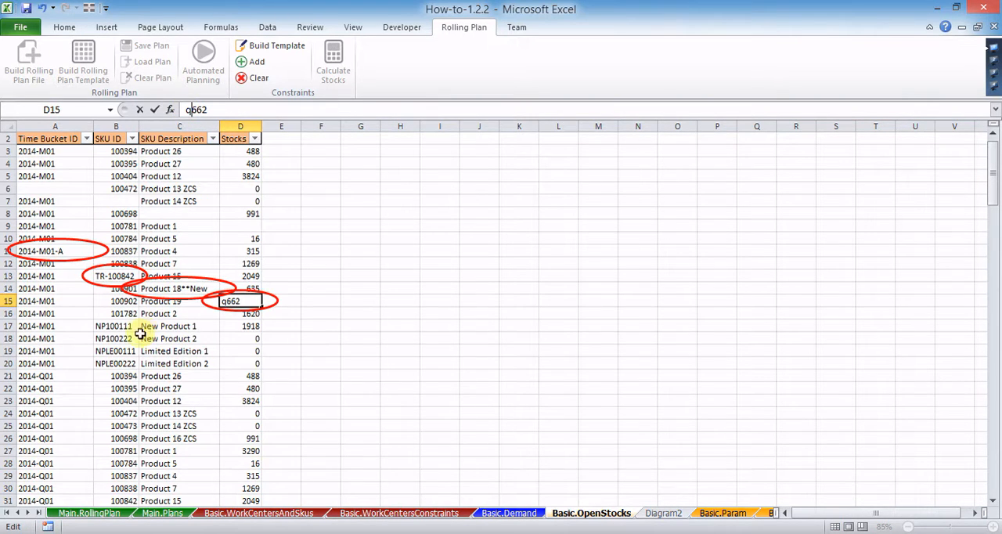
click(61, 327)
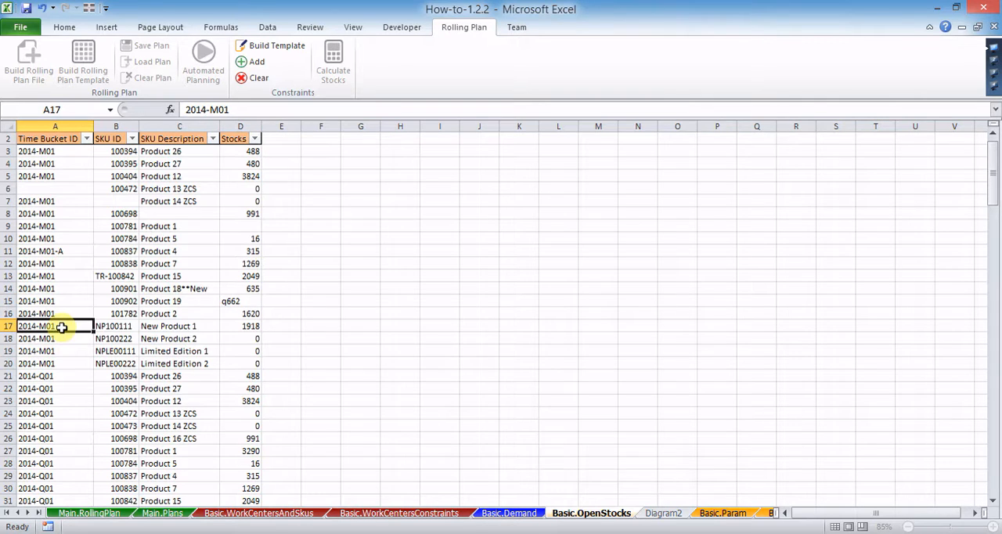
drag(61, 327, 236, 360)
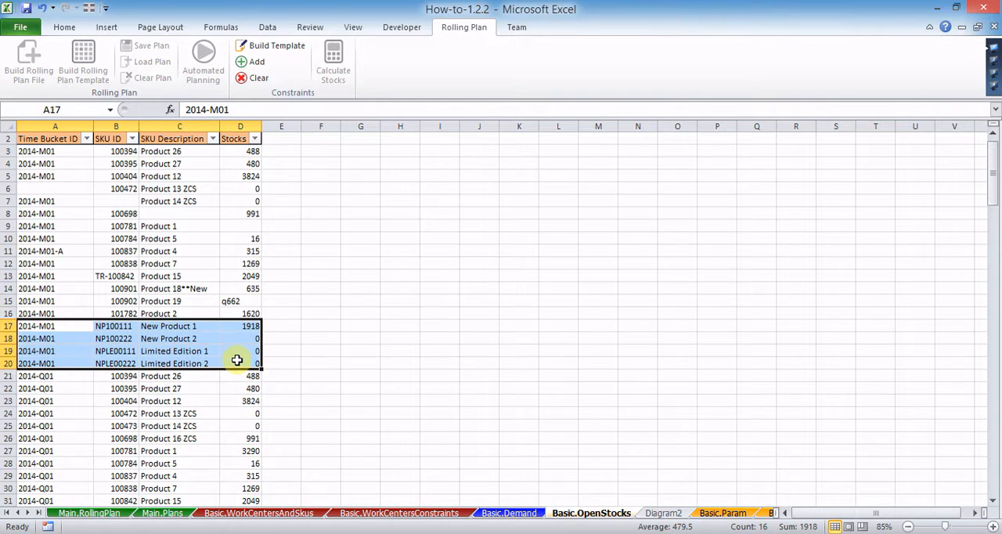
key(Delete)
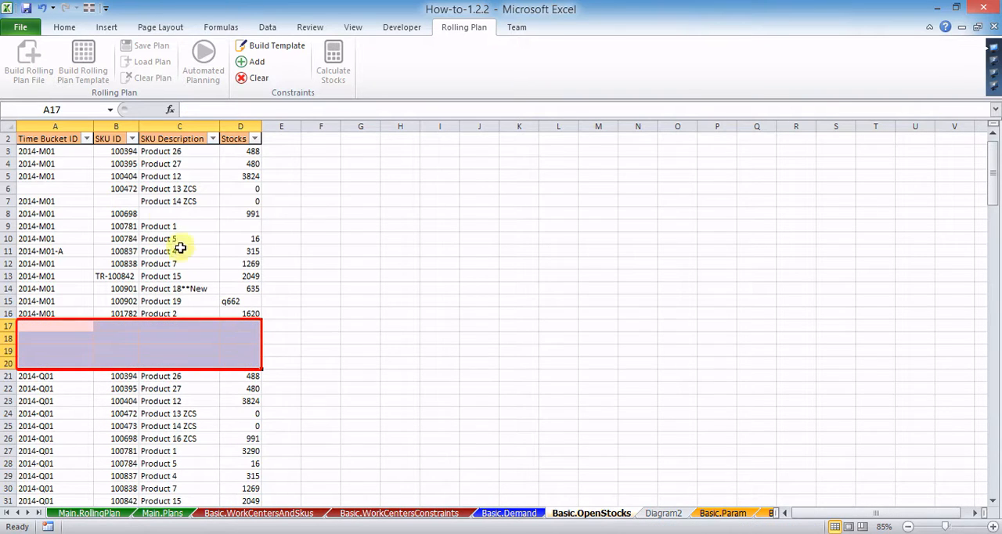
click(44, 8)
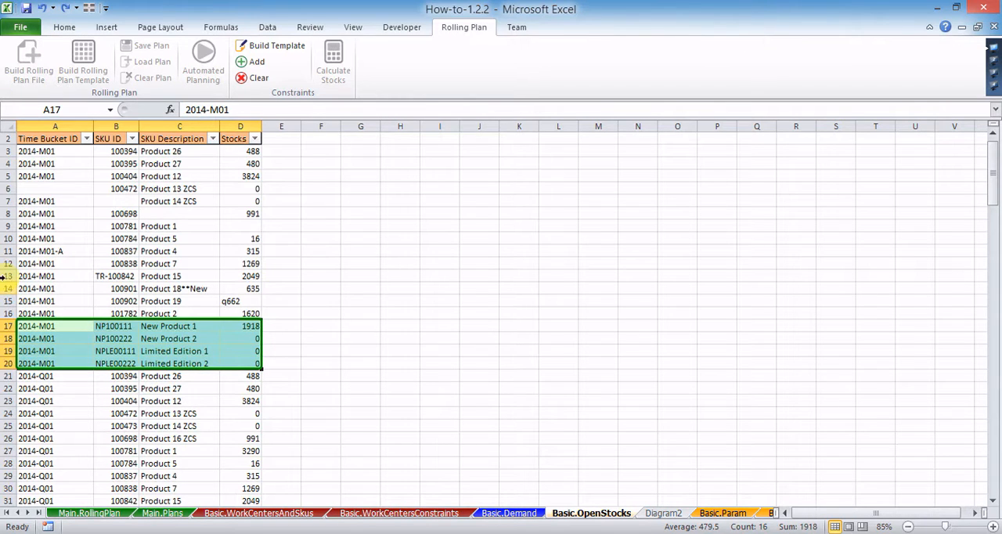
Step: Delete the entire rows 17 to 20, holding the two new products and two limited editions for 2014-M01, from Basic.OpenStocks
drag(7, 326, 7, 363)
right_click(54, 352)
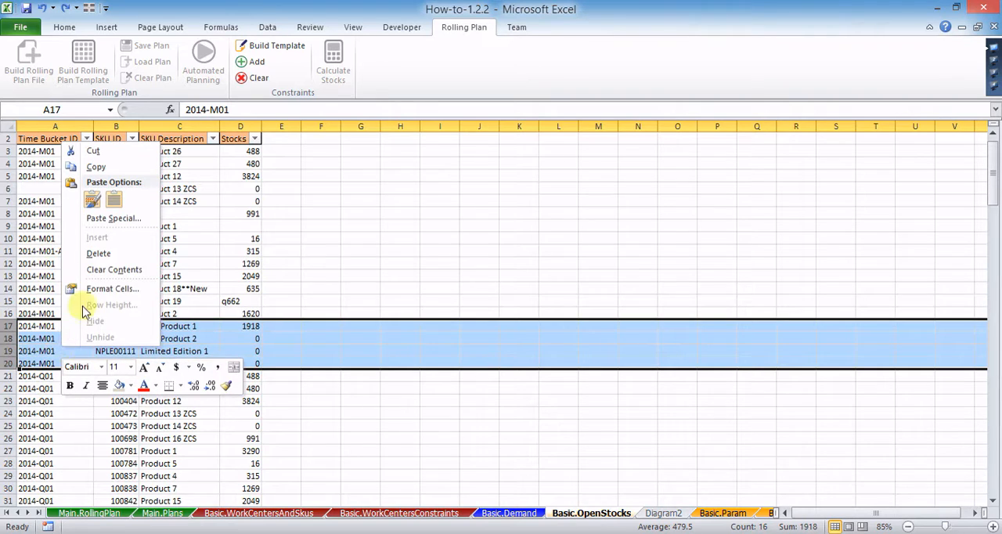
click(94, 253)
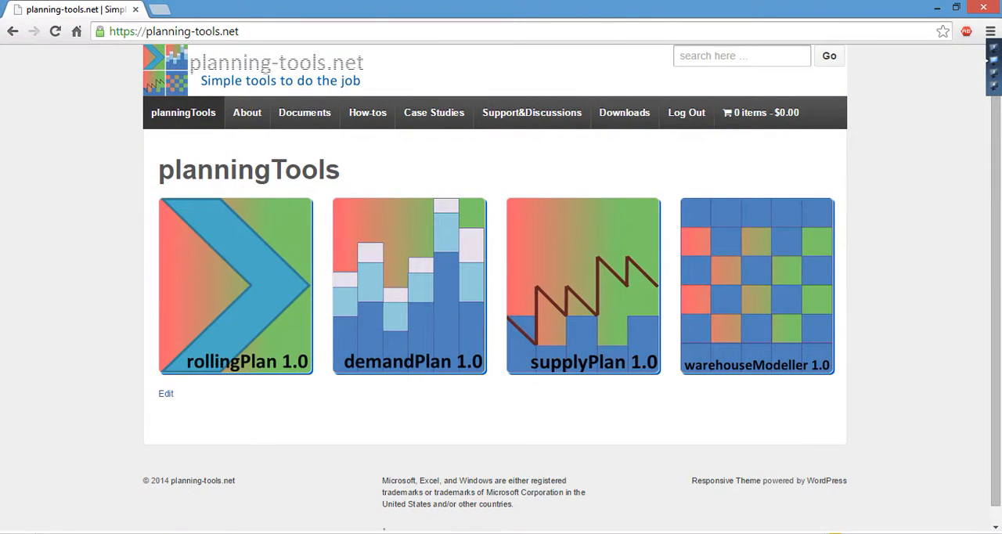
Step: Switch to the planning-tools.net website in the browser and display the list of rollingPlan how-to topics
mouse_move(379, 121)
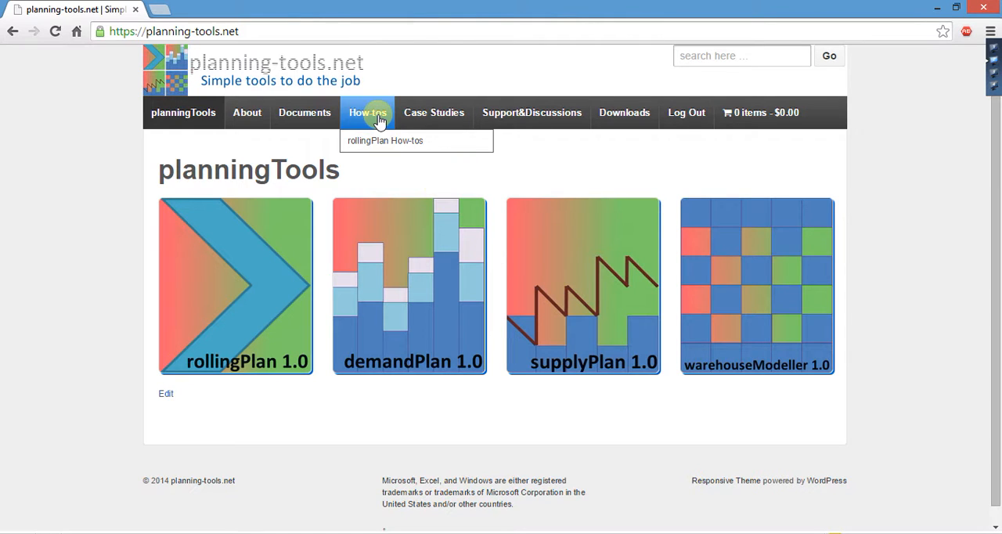
mouse_move(377, 138)
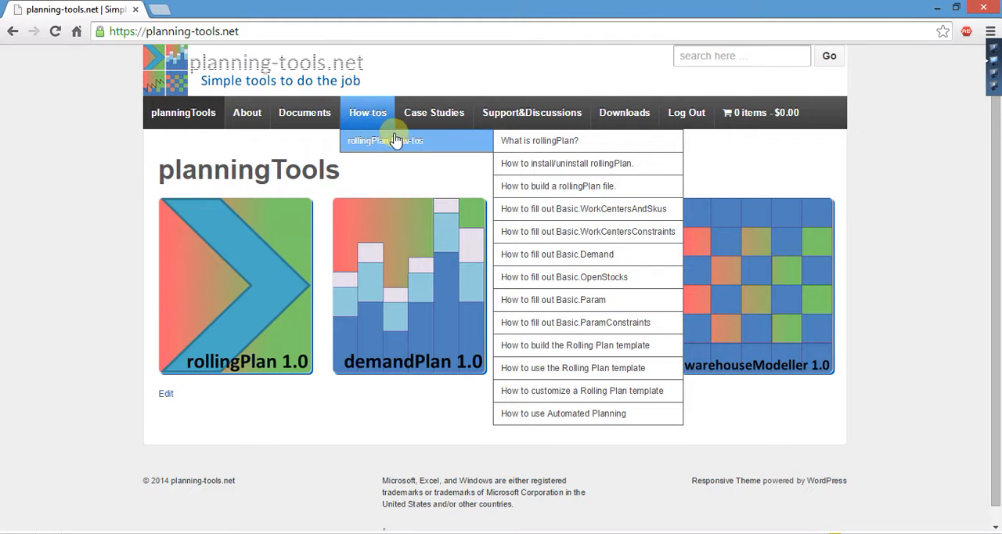